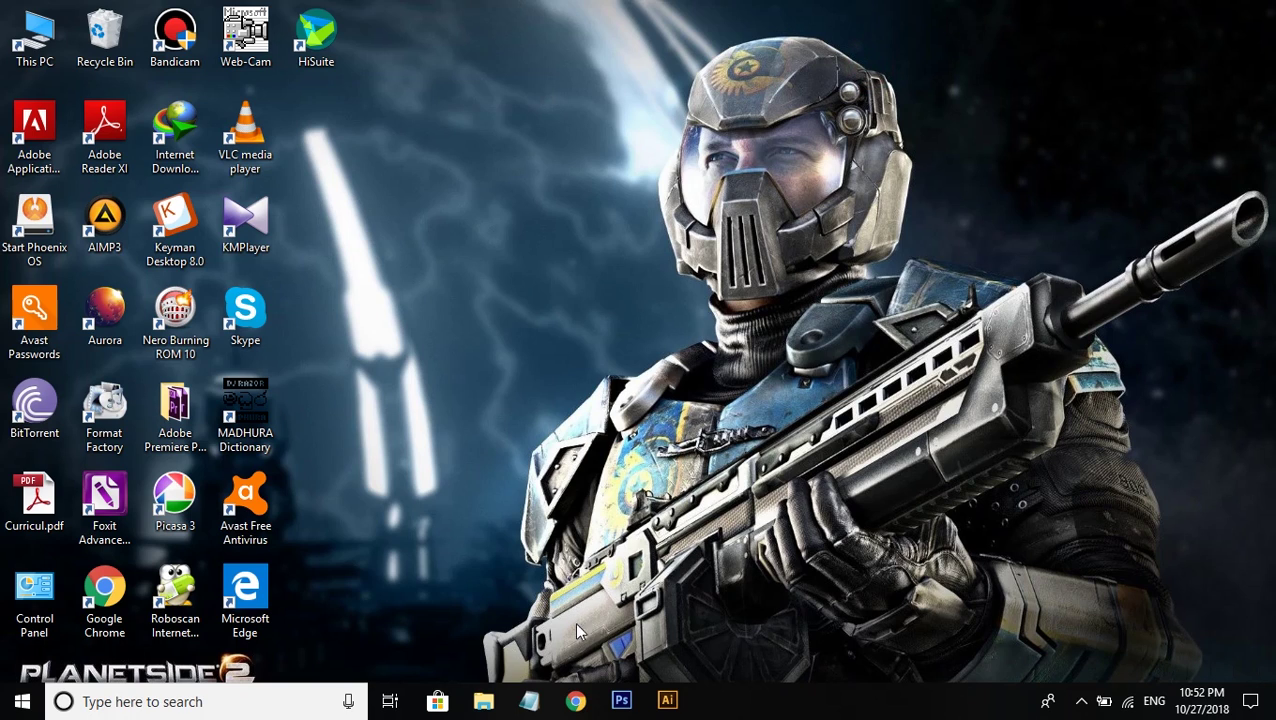
# Launch Google Chrome from the Windows taskbar
pyautogui.click(580, 707)
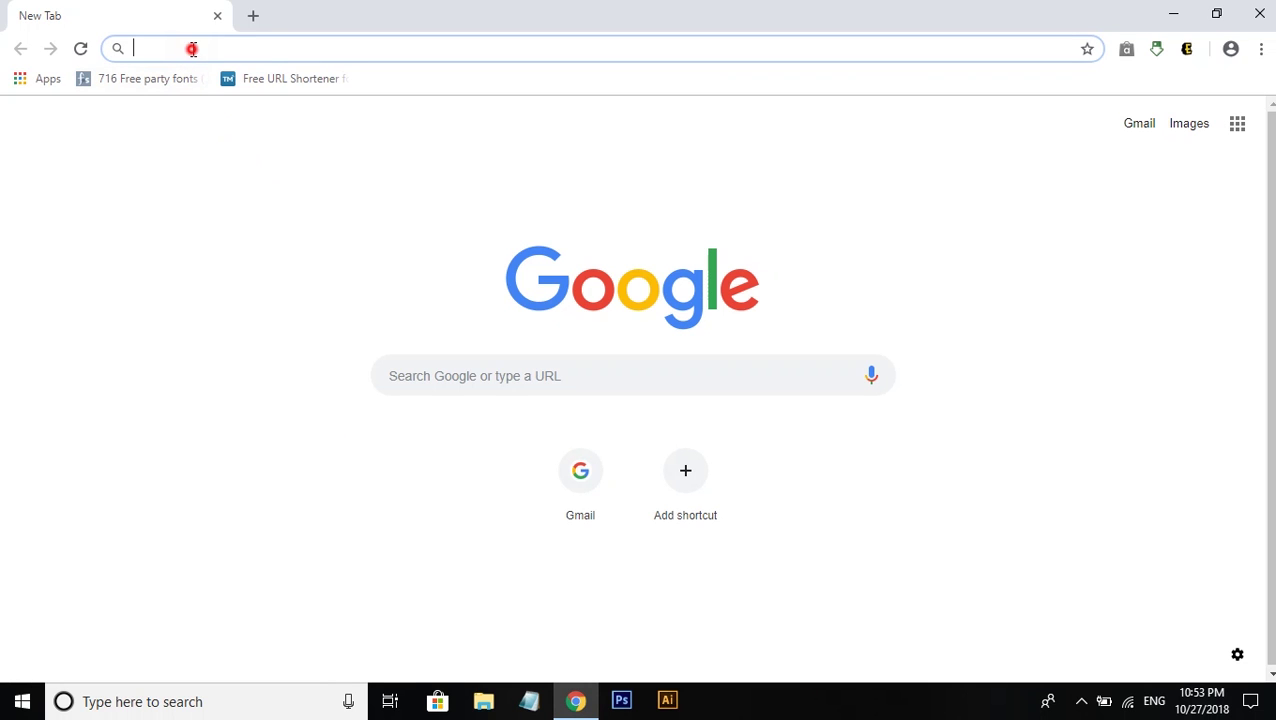
# Search Google for 'create gmail account' and open the Google account sign-up page
pyautogui.write('create gmail account')
pyautogui.press('Return')
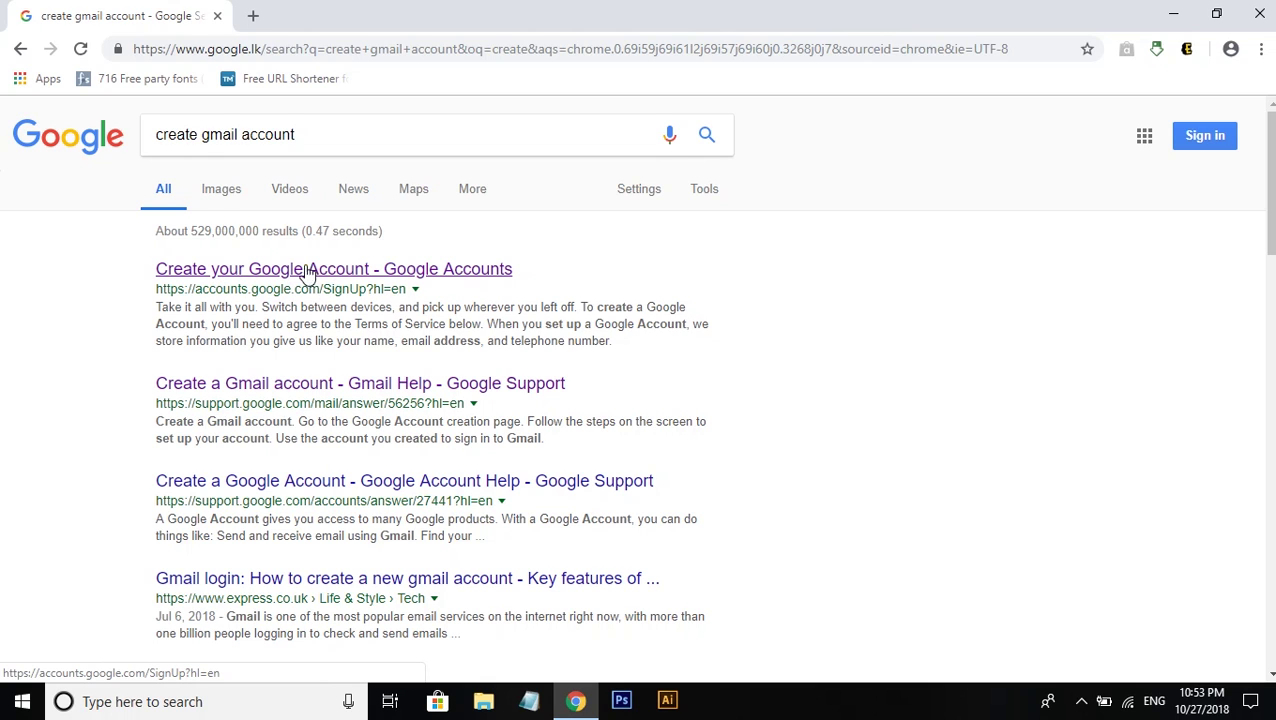
pyautogui.click(305, 268)
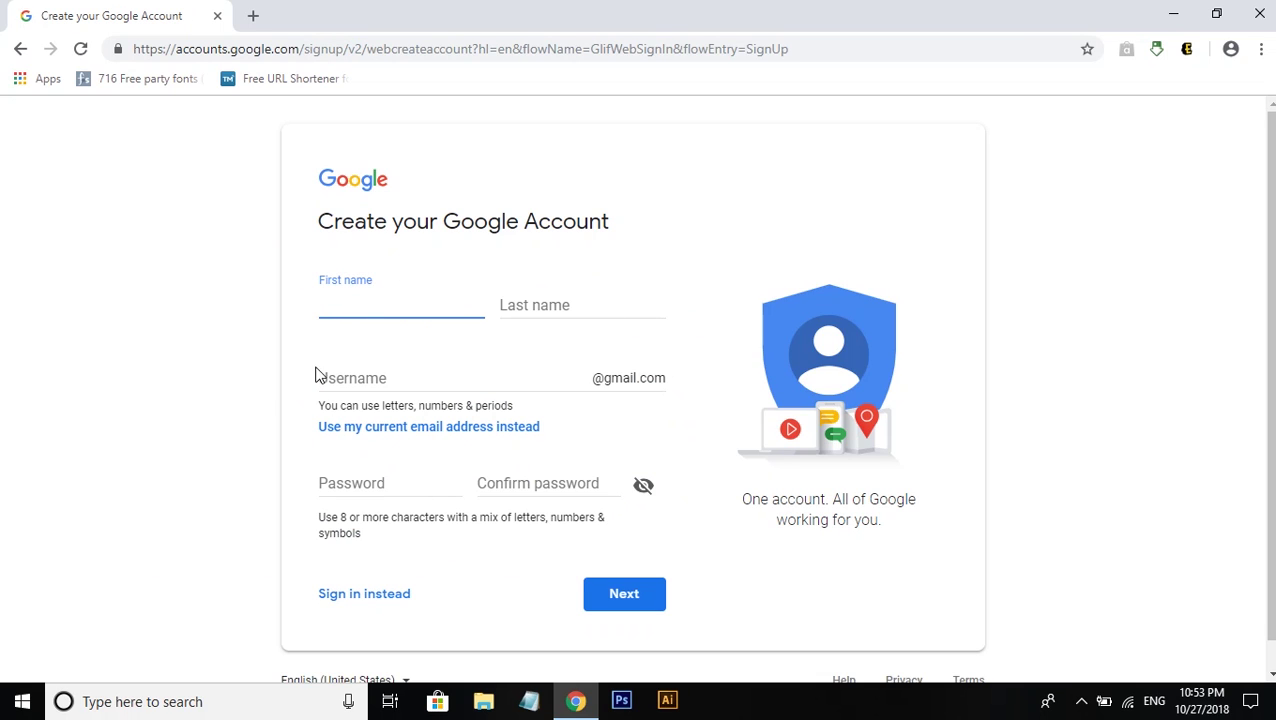
pyautogui.click(350, 308)
pyautogui.write('Tech')
pyautogui.click(540, 305)
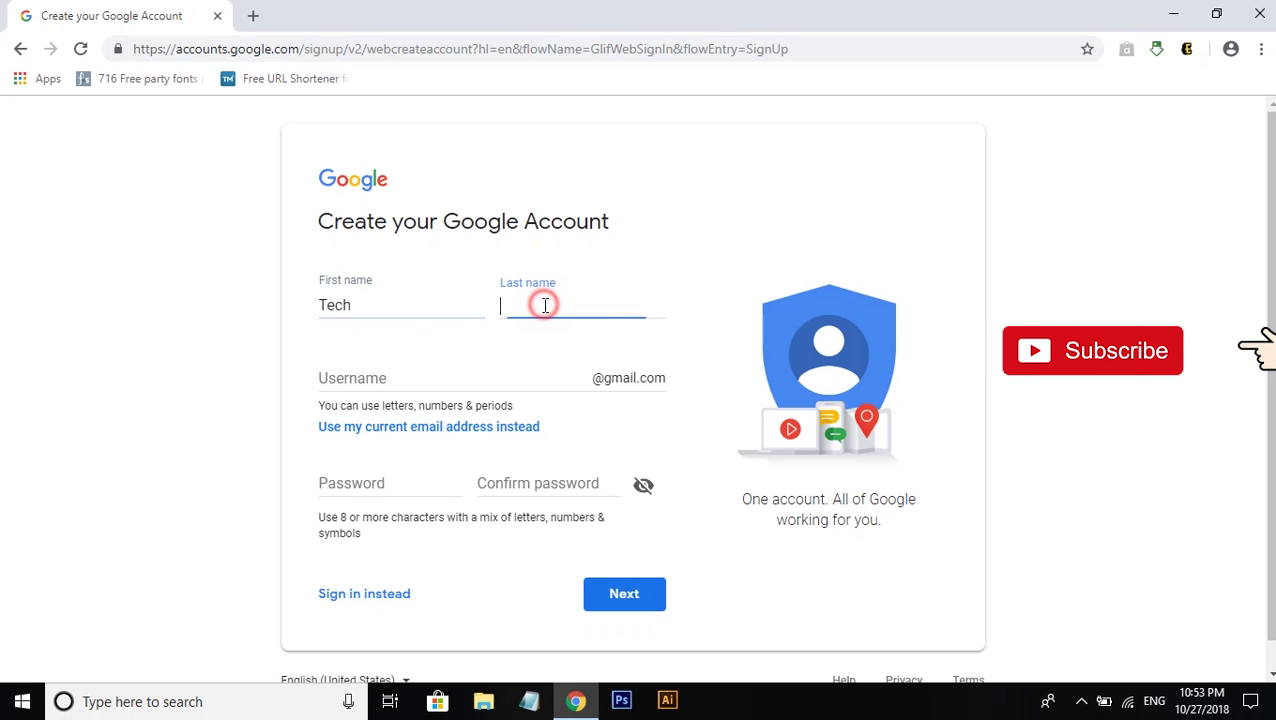
pyautogui.write('Mc')
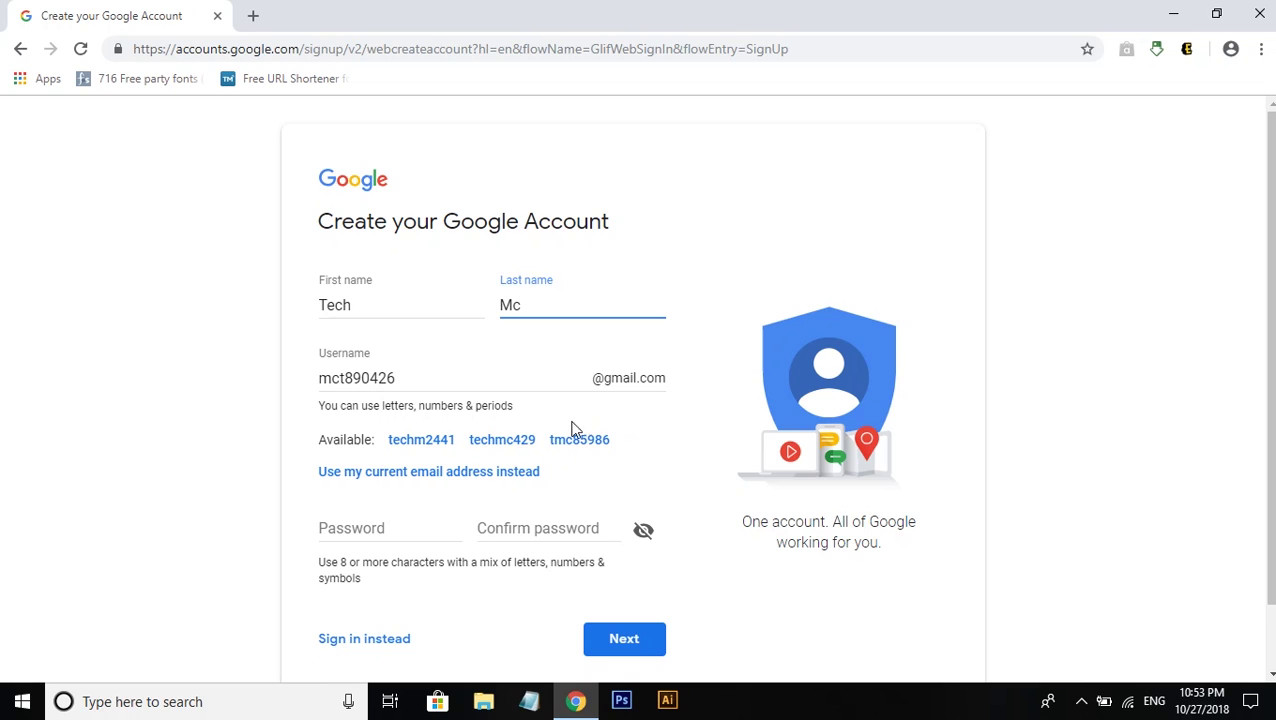
pyautogui.moveTo(485, 377)
pyautogui.mouseDown()
pyautogui.moveTo(328, 378)
pyautogui.moveTo(305, 390)
pyautogui.mouseUp()
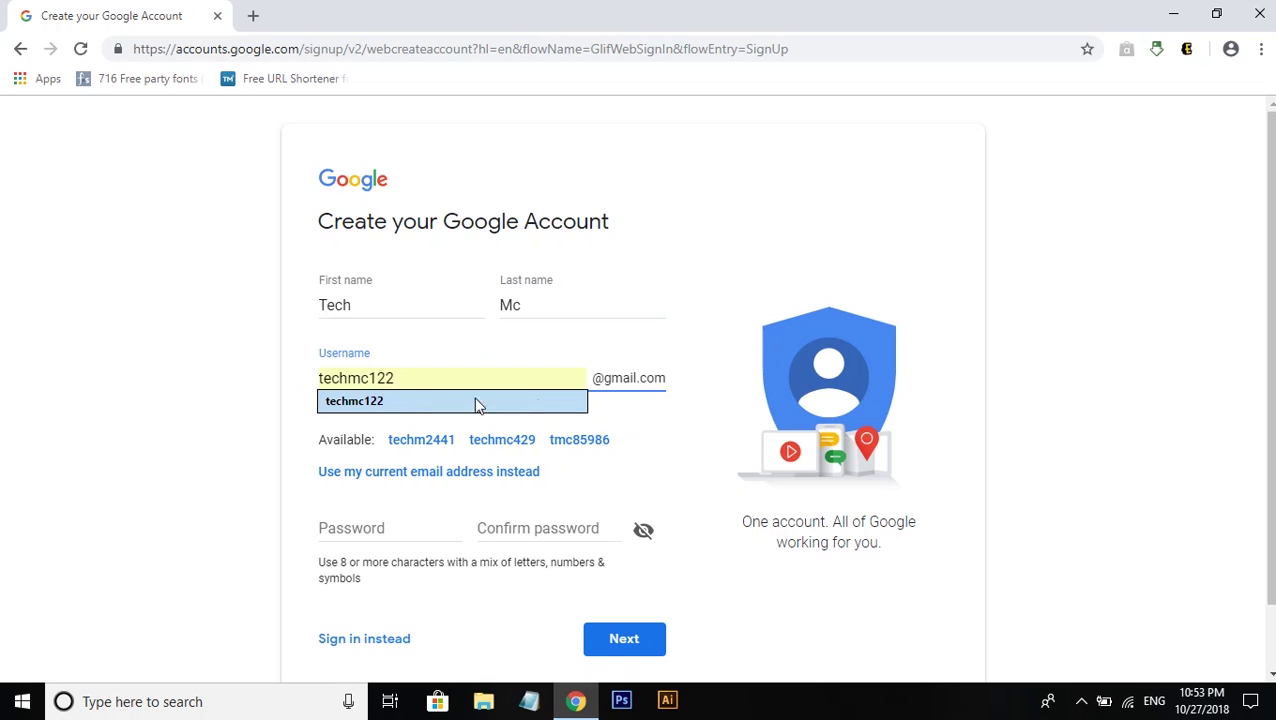
pyautogui.click(671, 453)
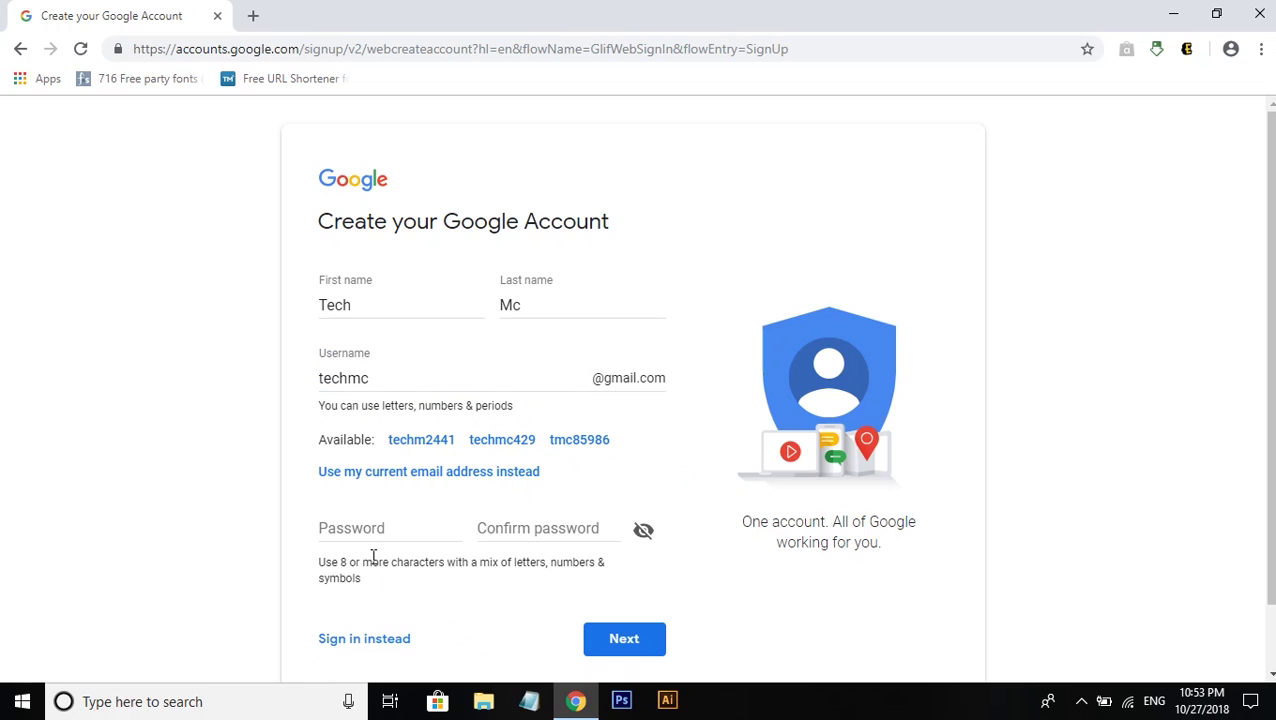
pyautogui.click(372, 528)
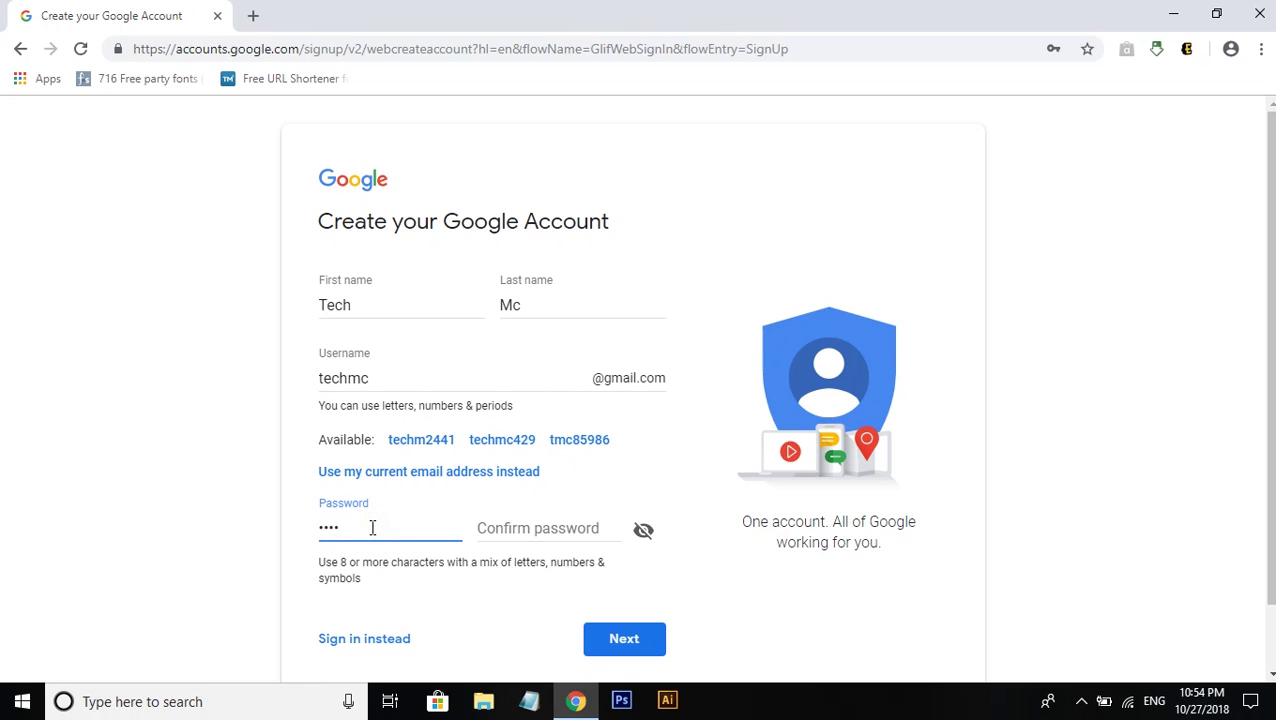
pyautogui.click(527, 527)
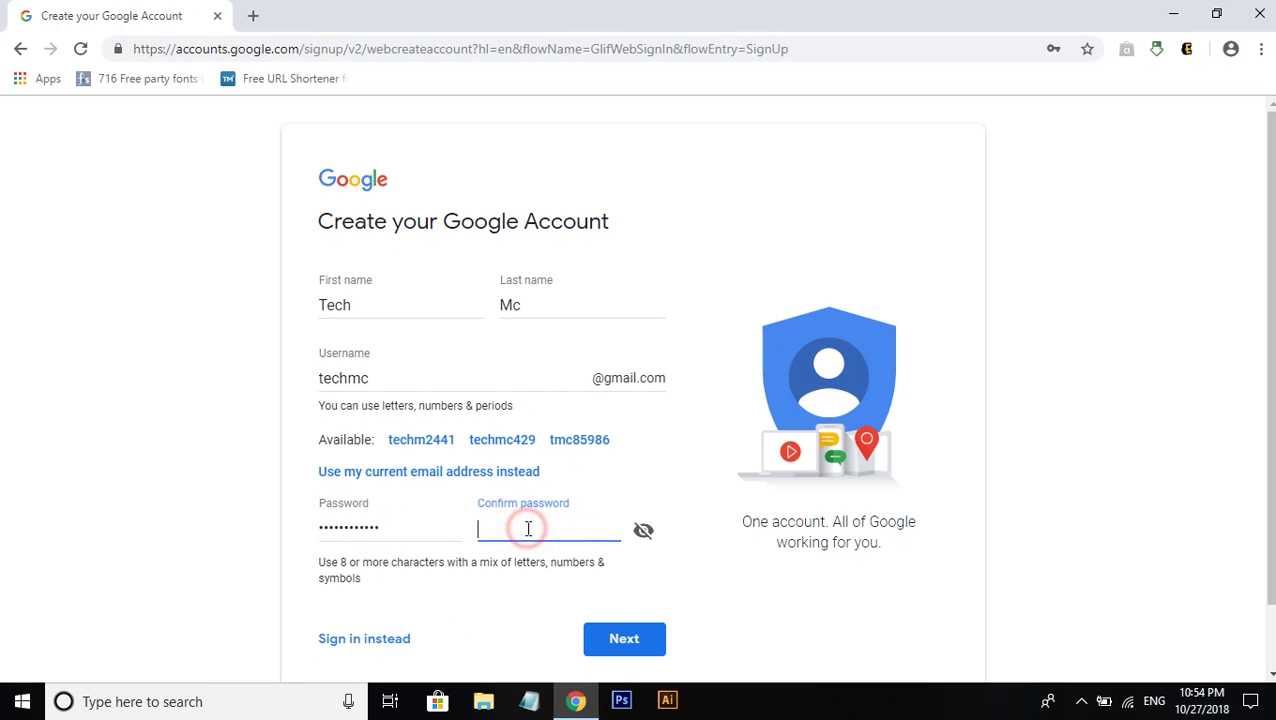
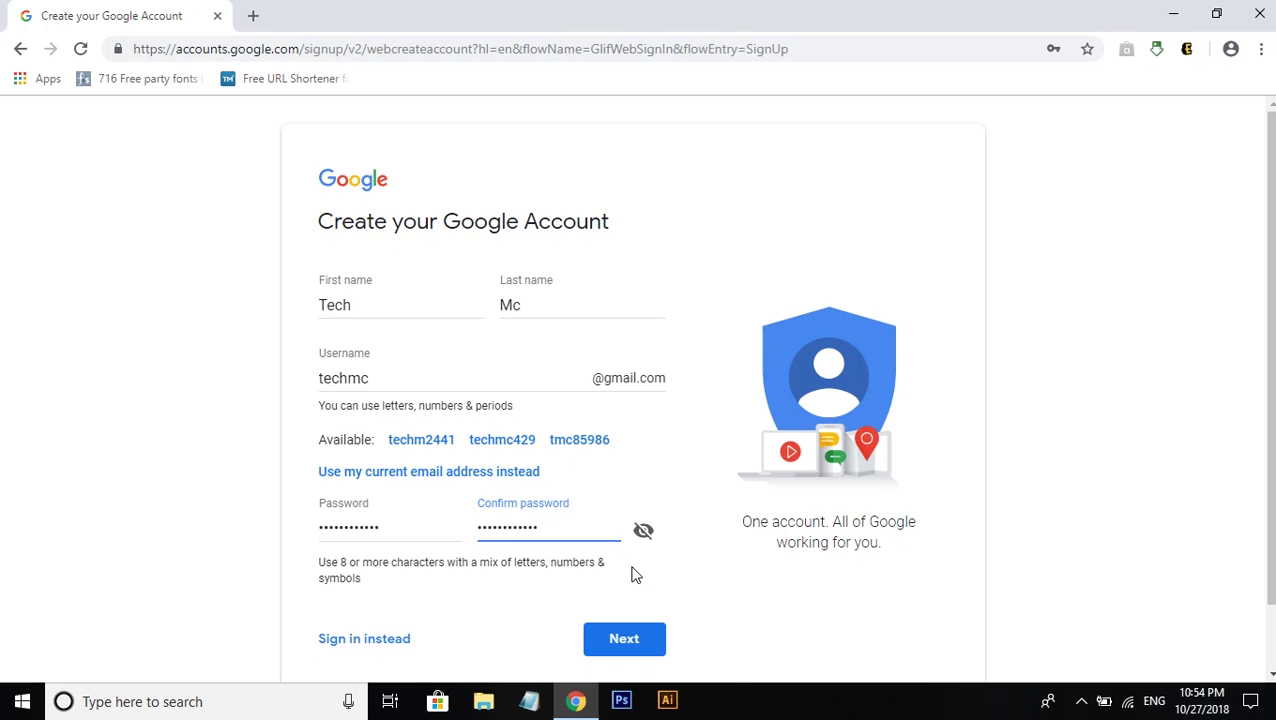
pyautogui.scroll(-2, 720, 556)
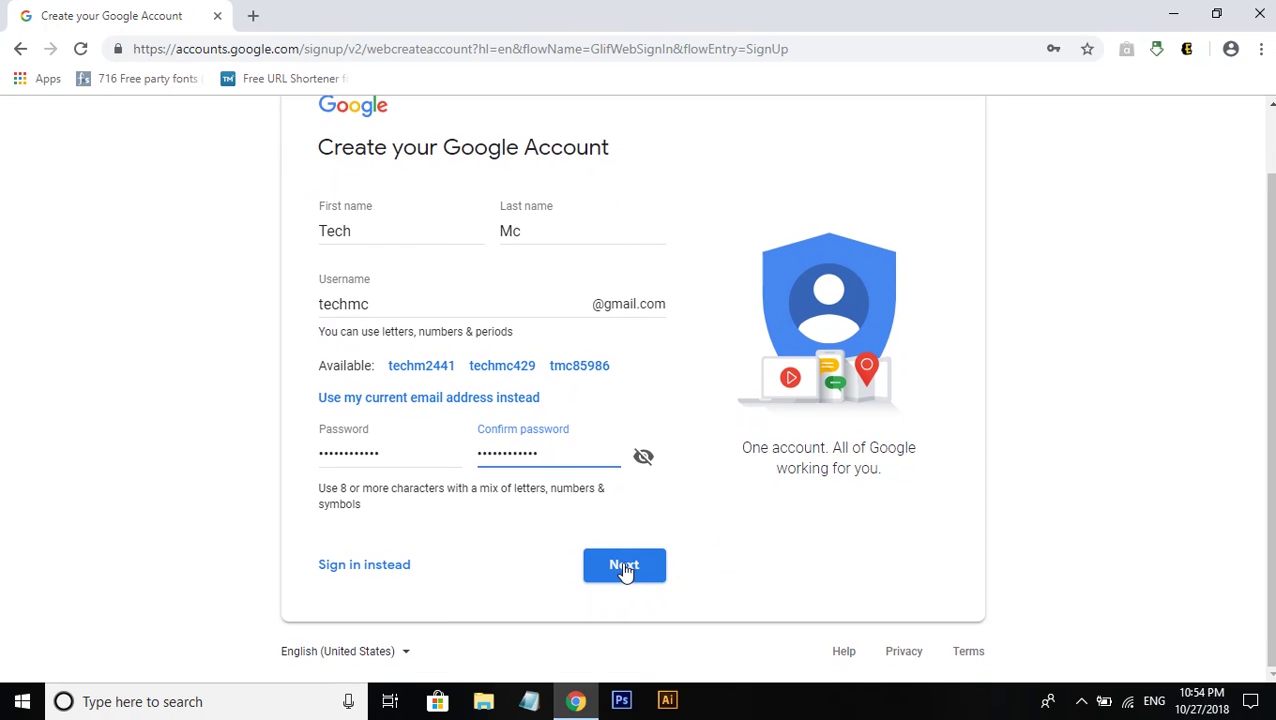
pyautogui.click(628, 568)
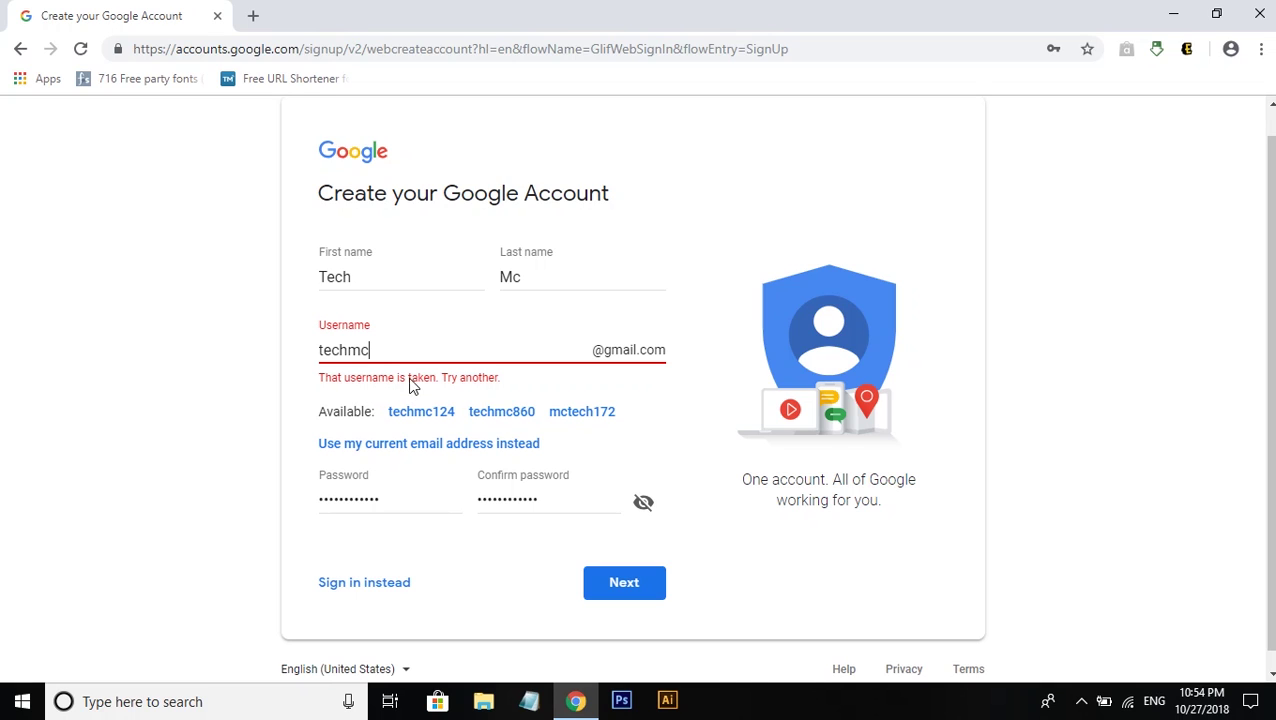
pyautogui.click(402, 351)
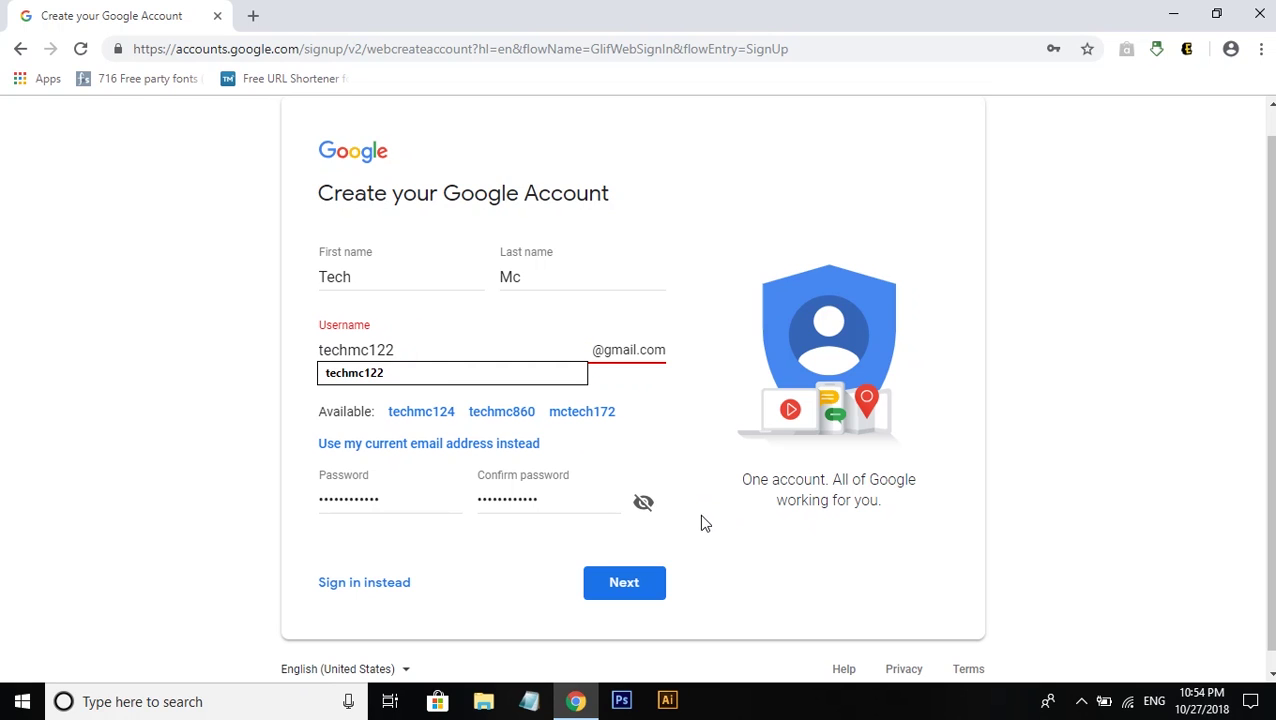
pyautogui.click(640, 589)
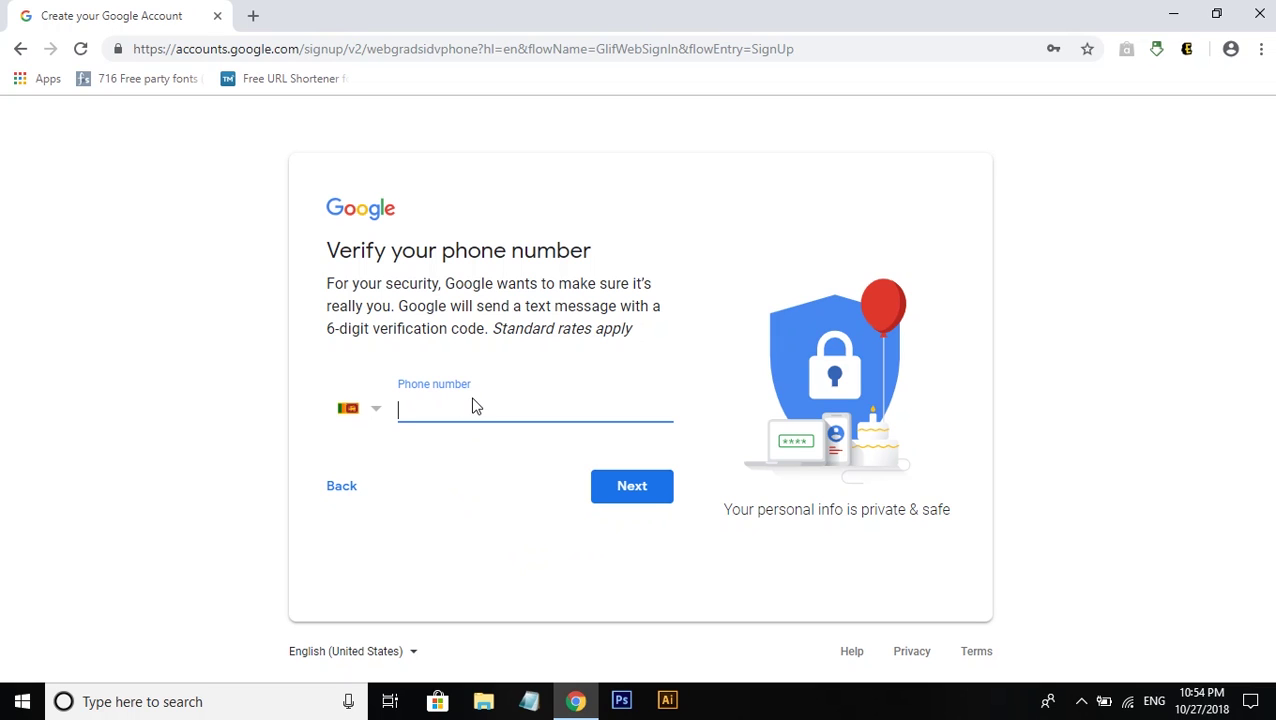
pyautogui.write('0')
pyautogui.press('Down')
pyautogui.press('Return')
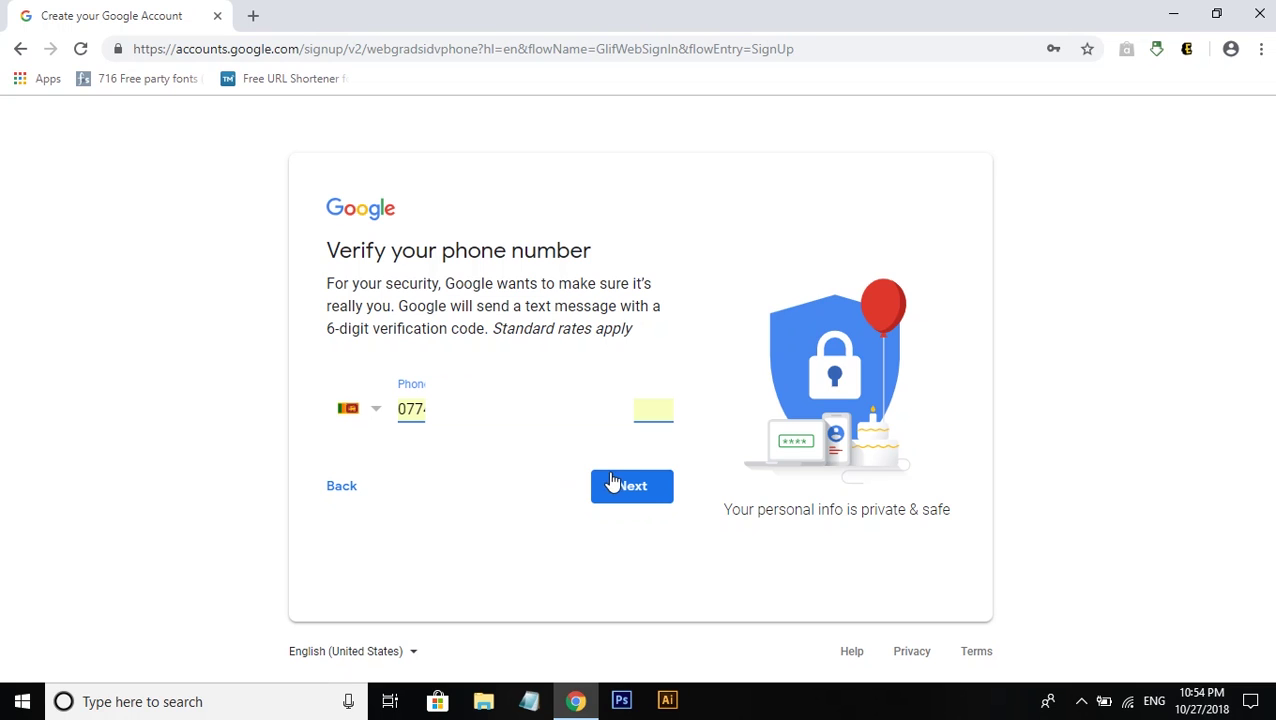
pyautogui.click(638, 488)
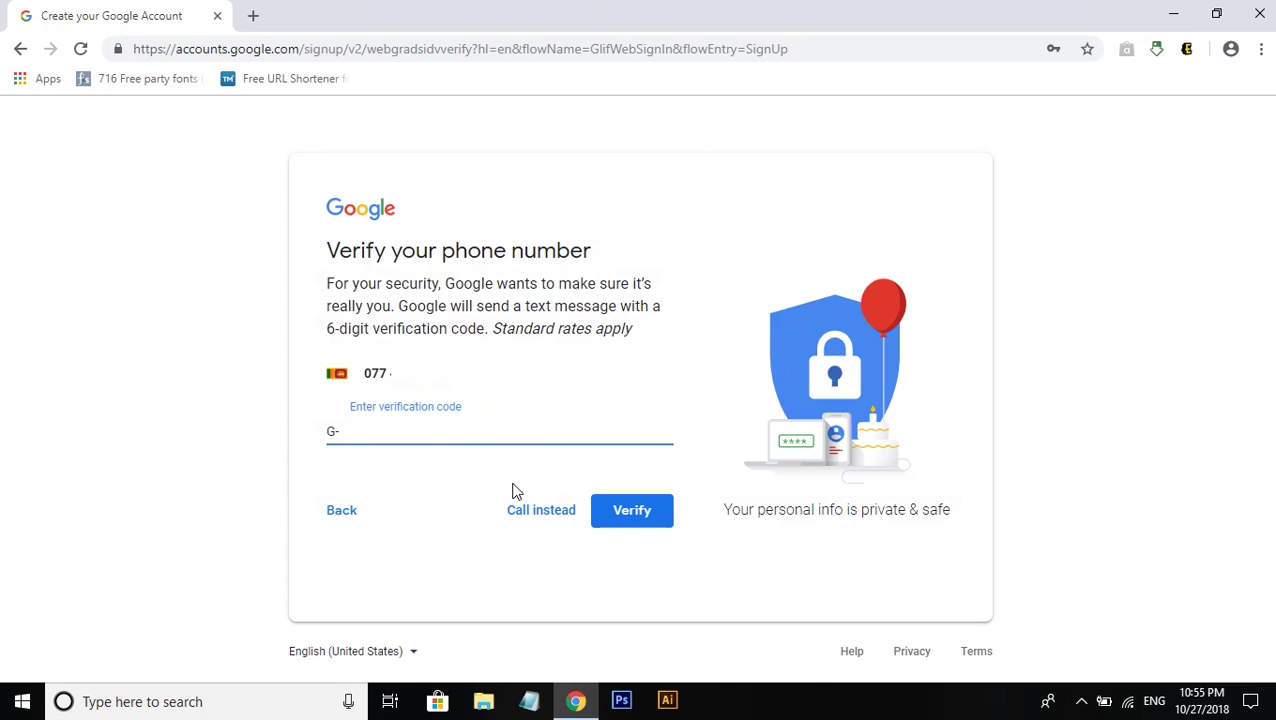
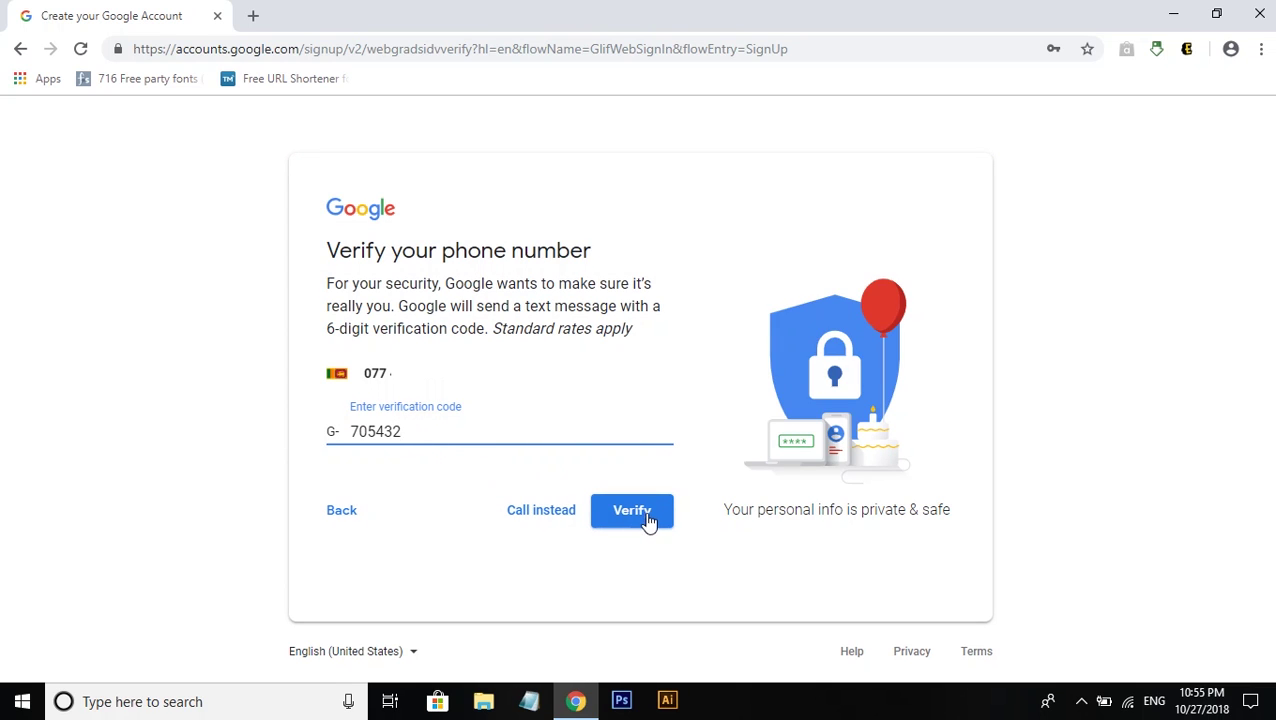
pyautogui.click(643, 515)
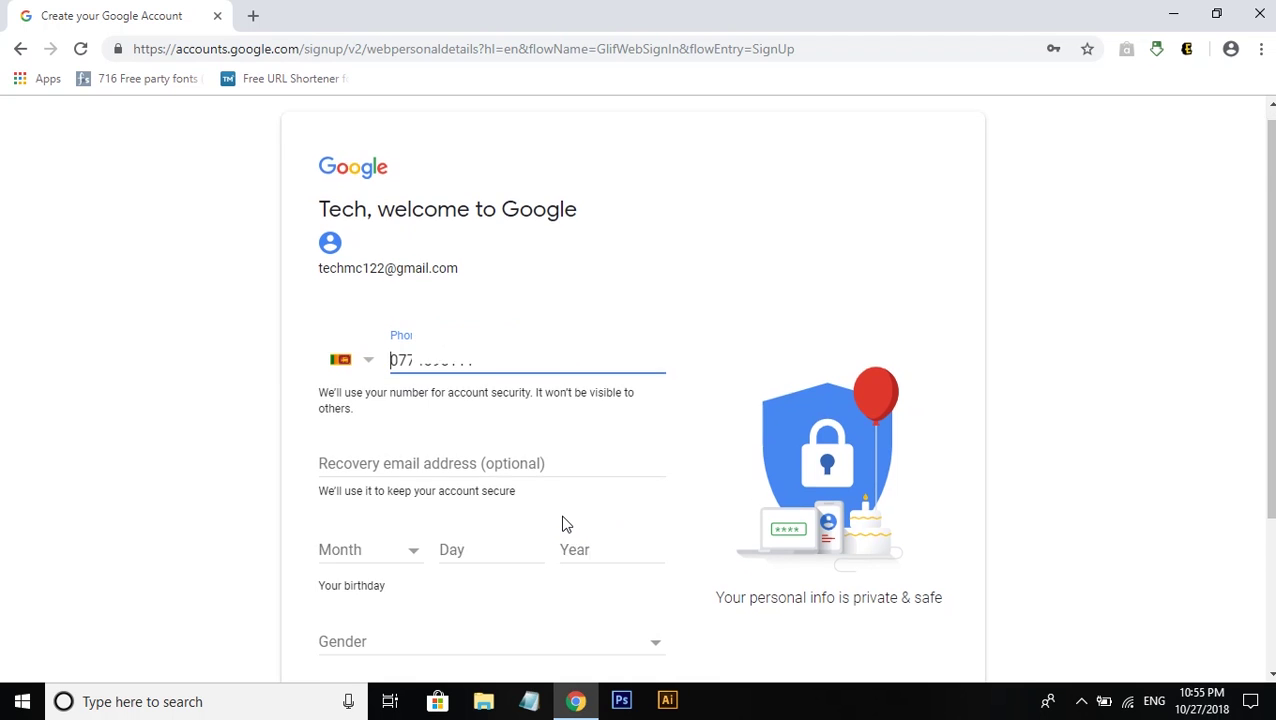
pyautogui.scroll(-1, 552, 514)
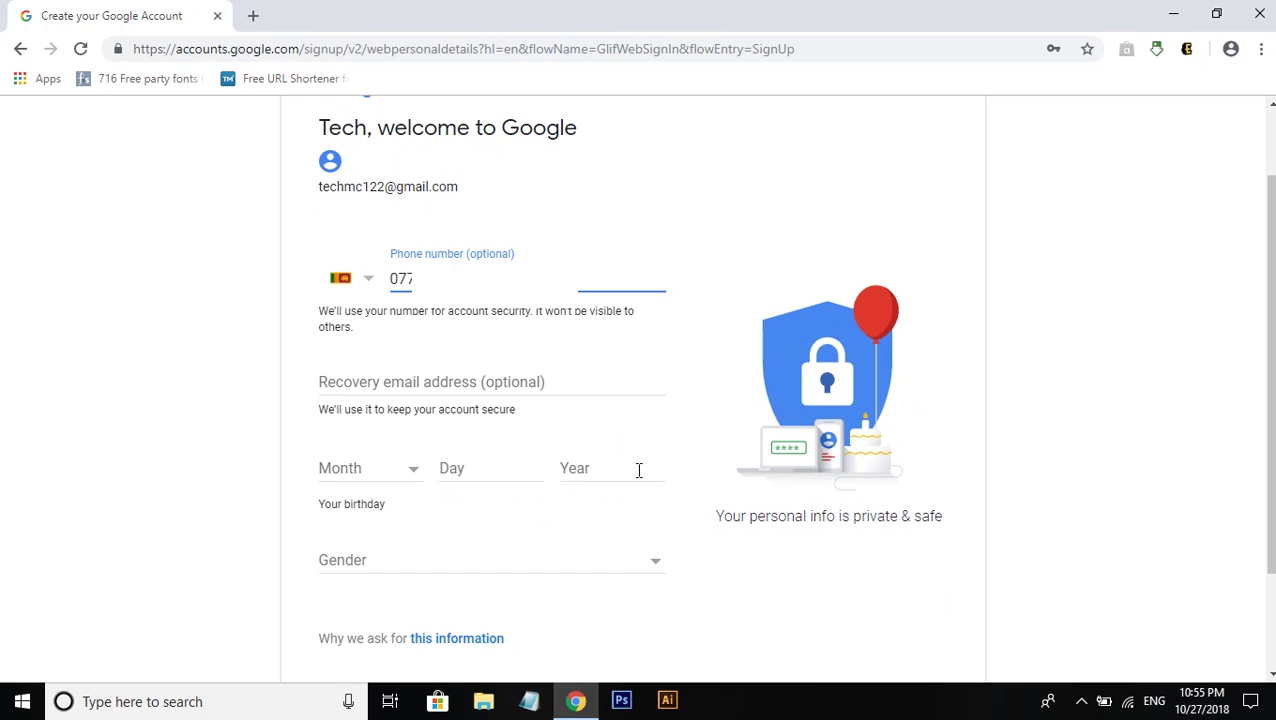
pyautogui.click(592, 476)
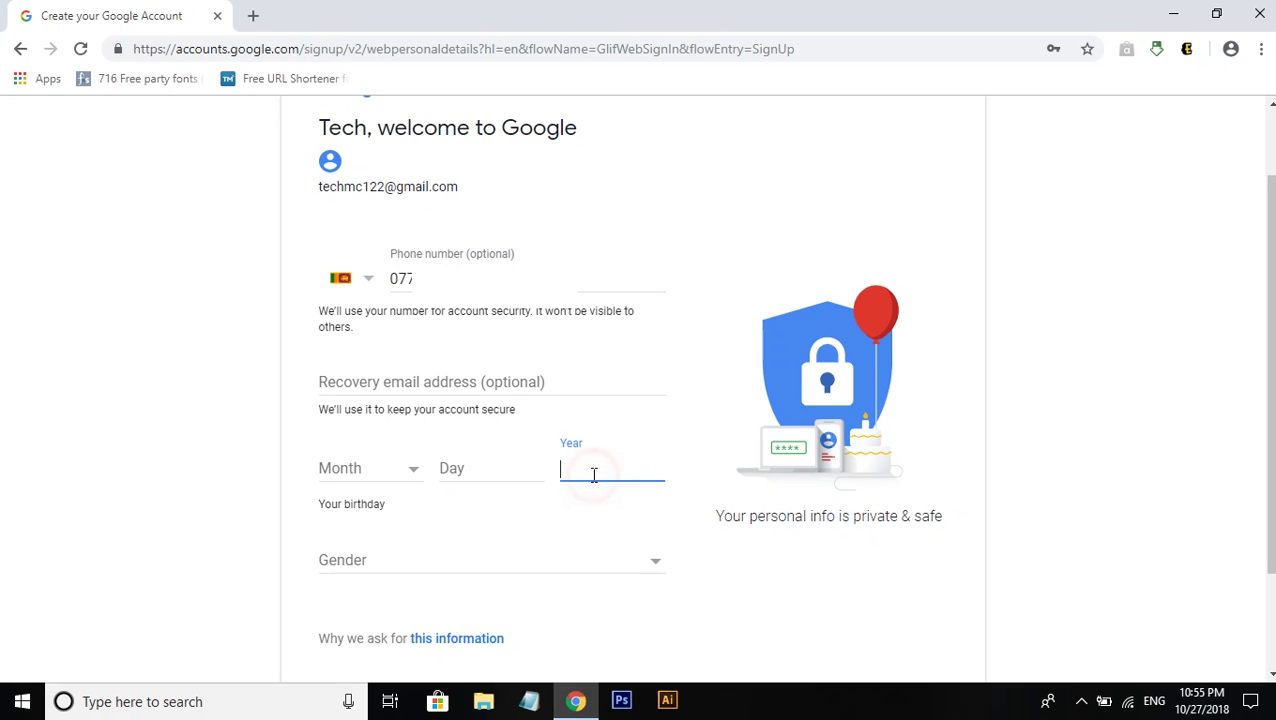
pyautogui.write('1997')
pyautogui.click(507, 470)
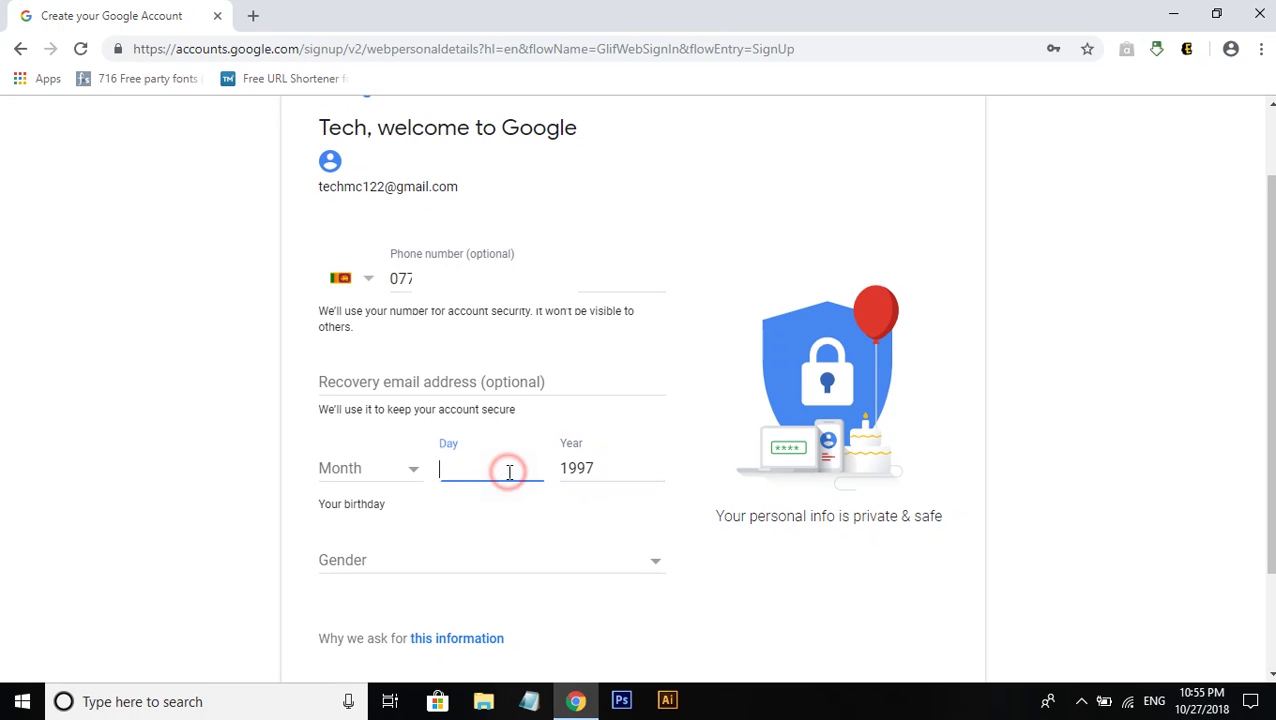
pyautogui.write('28')
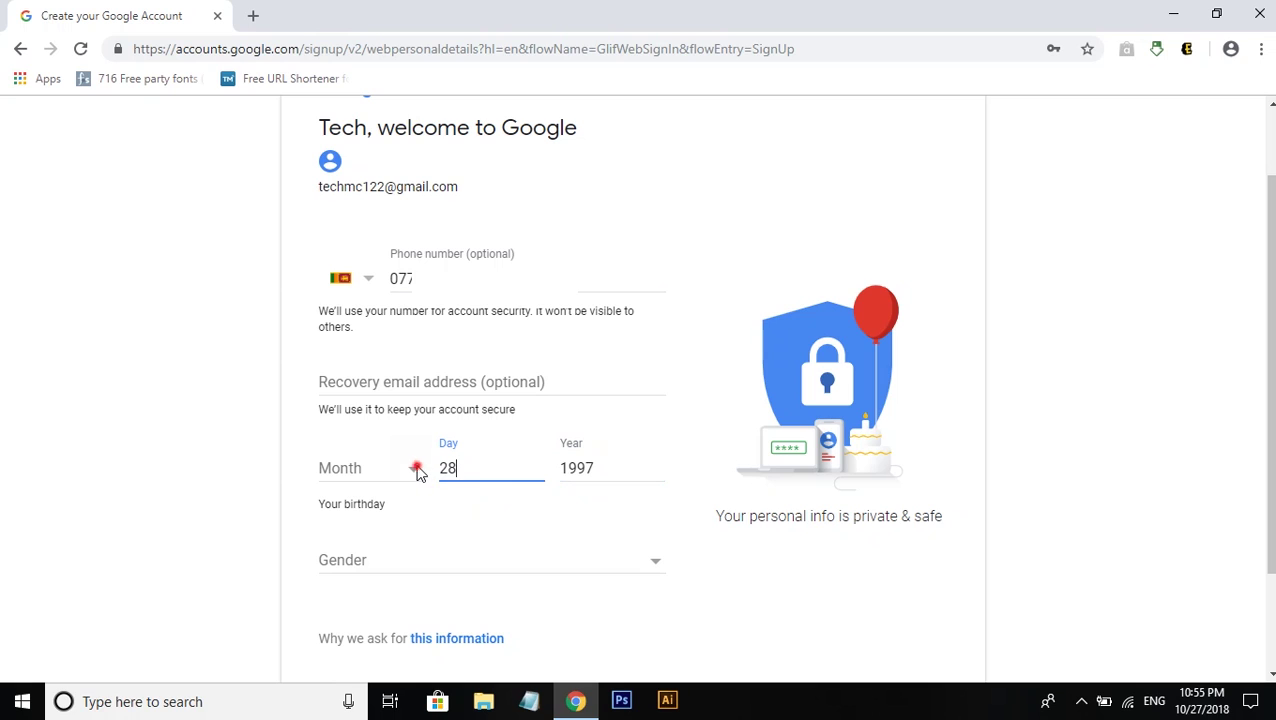
pyautogui.click(414, 468)
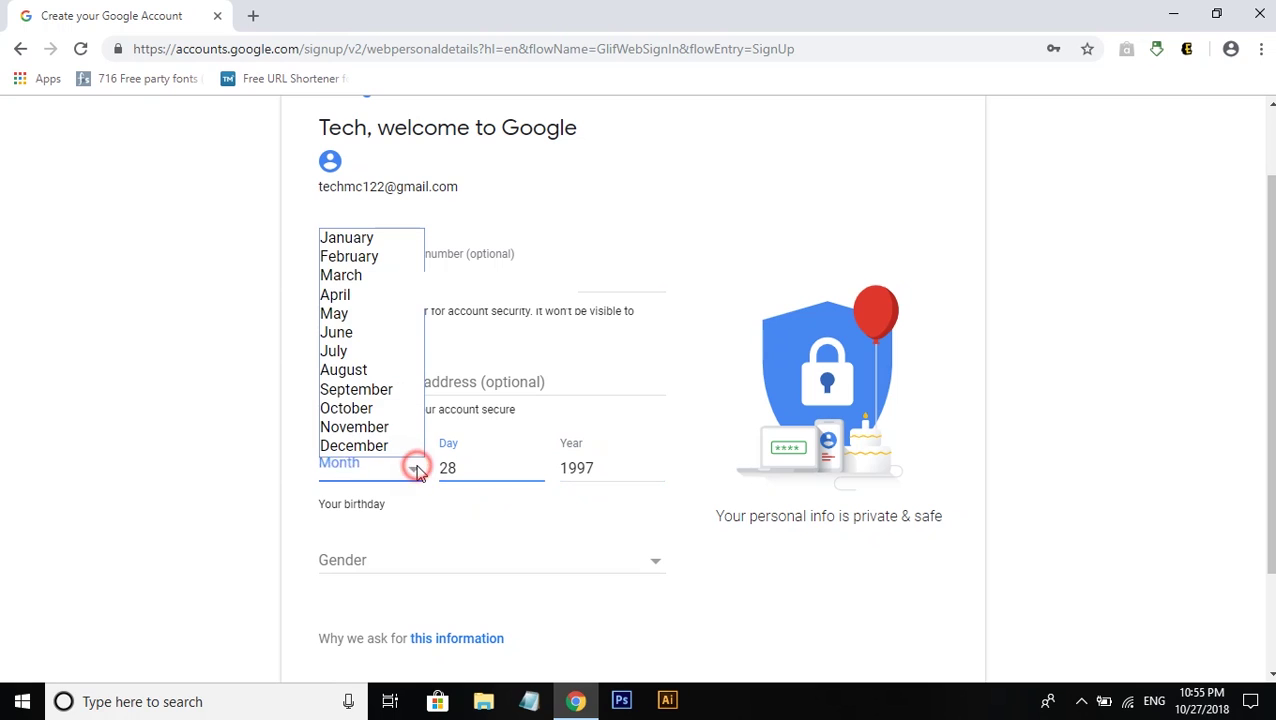
pyautogui.click(372, 389)
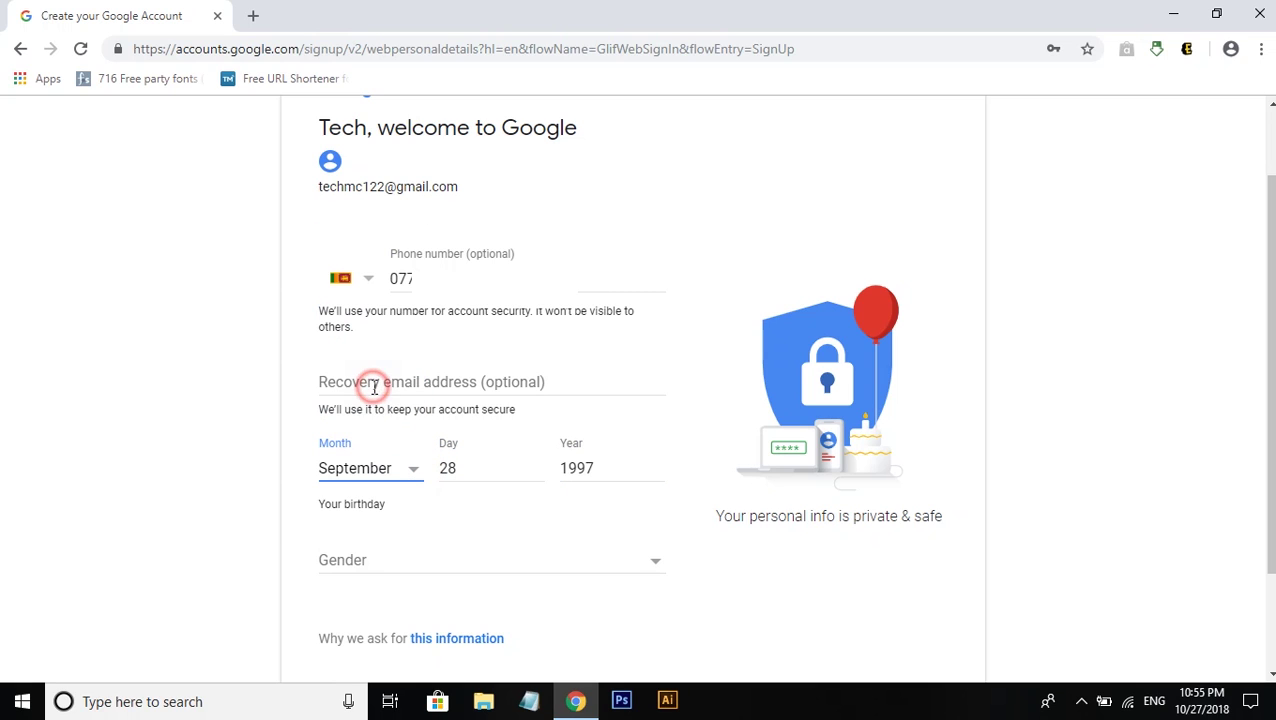
pyautogui.scroll(-2, 453, 472)
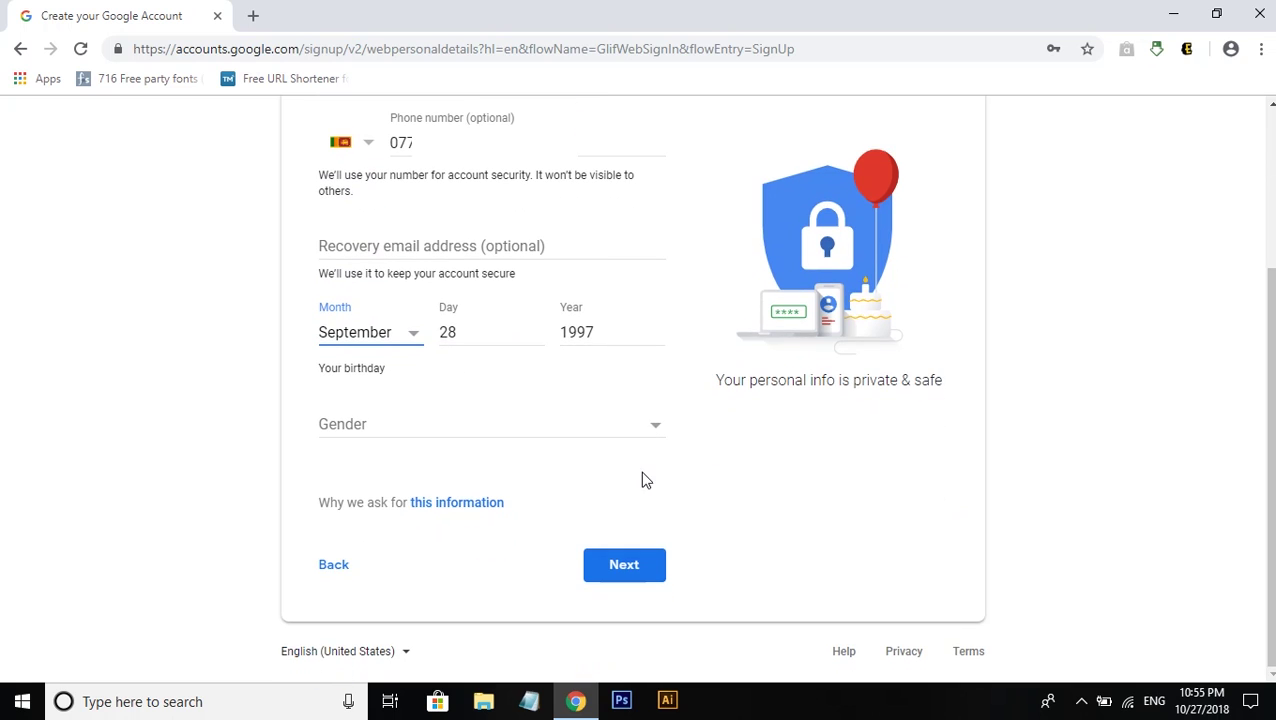
pyautogui.click(657, 428)
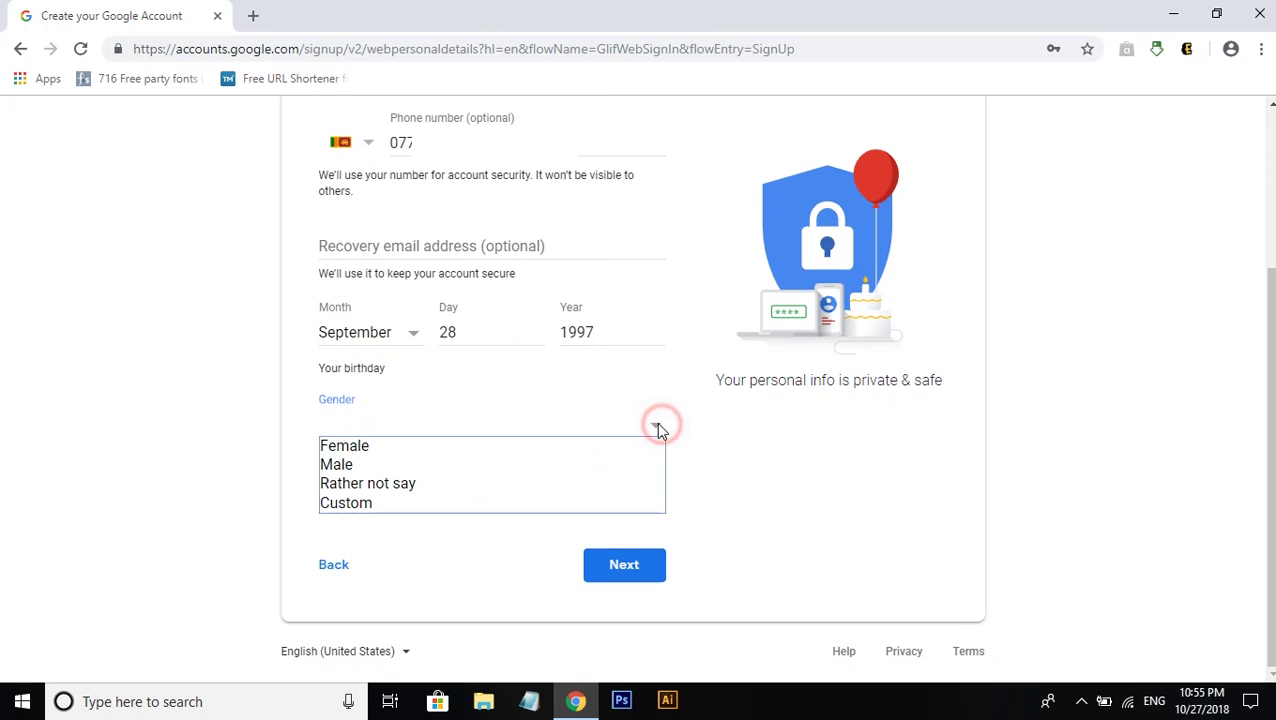
pyautogui.click(355, 463)
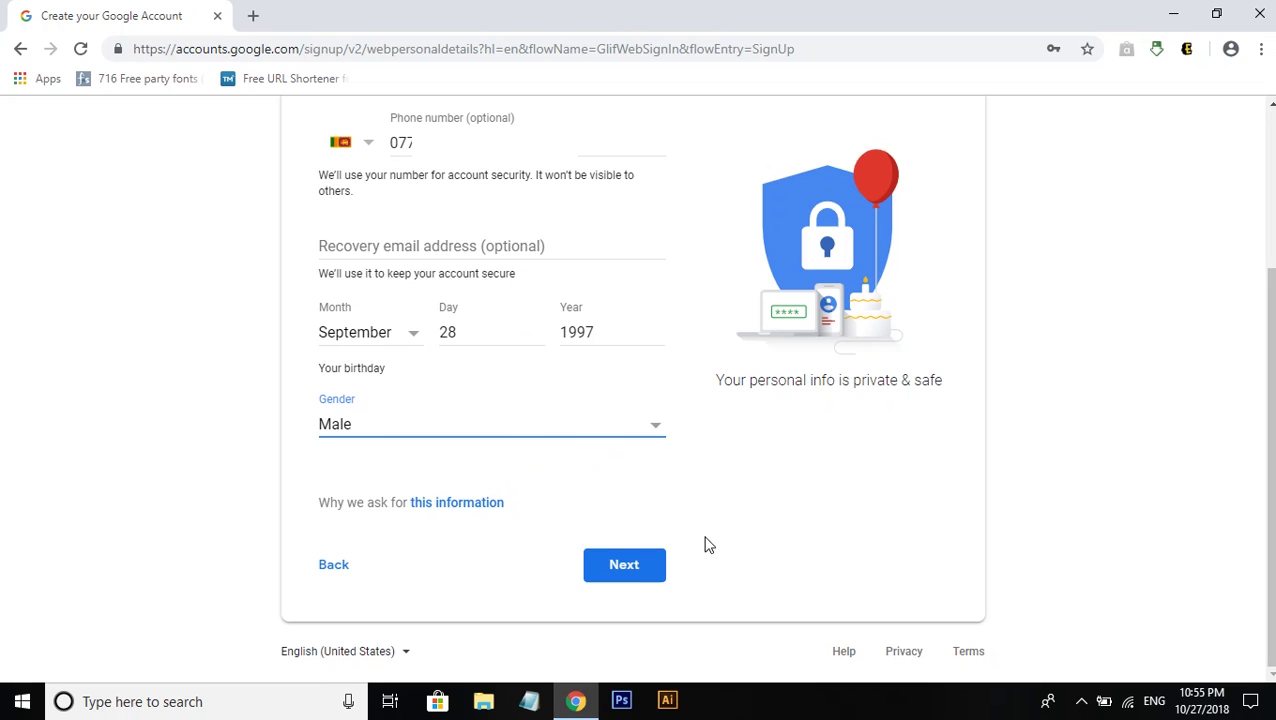
pyautogui.click(640, 567)
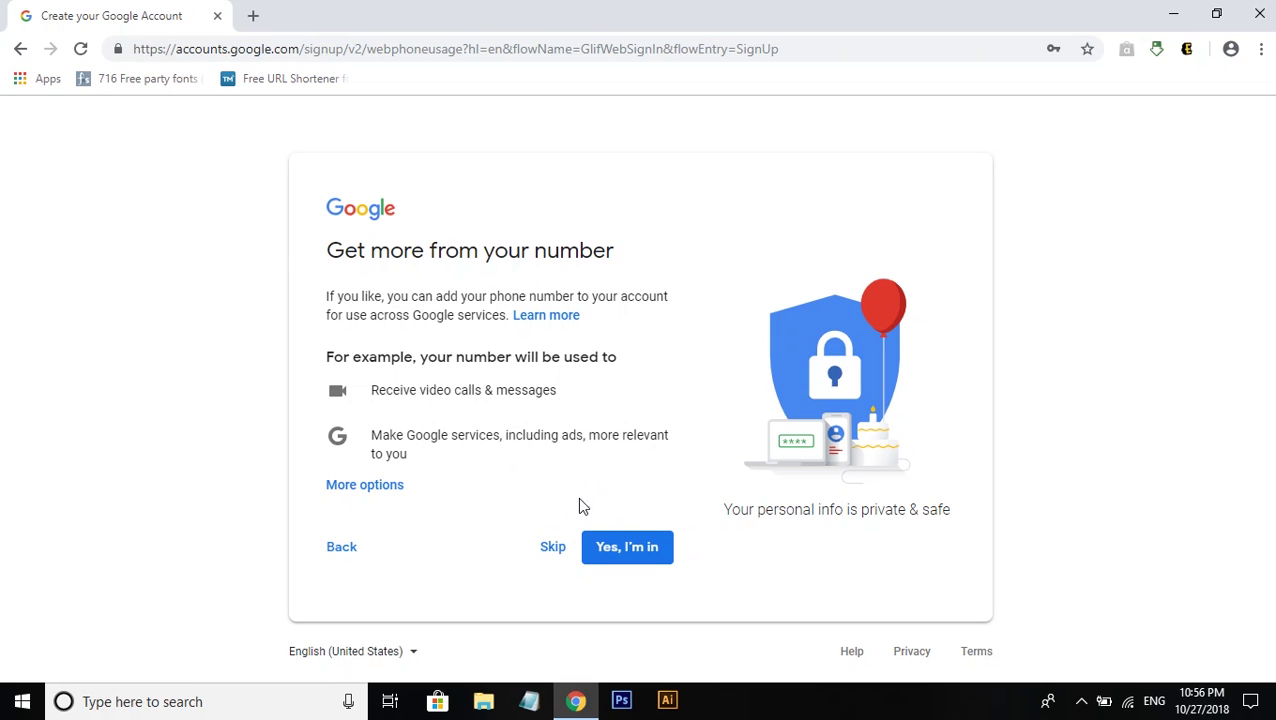
# Opt in to phone number use, read through Privacy and Terms, and agree
pyautogui.click(632, 549)
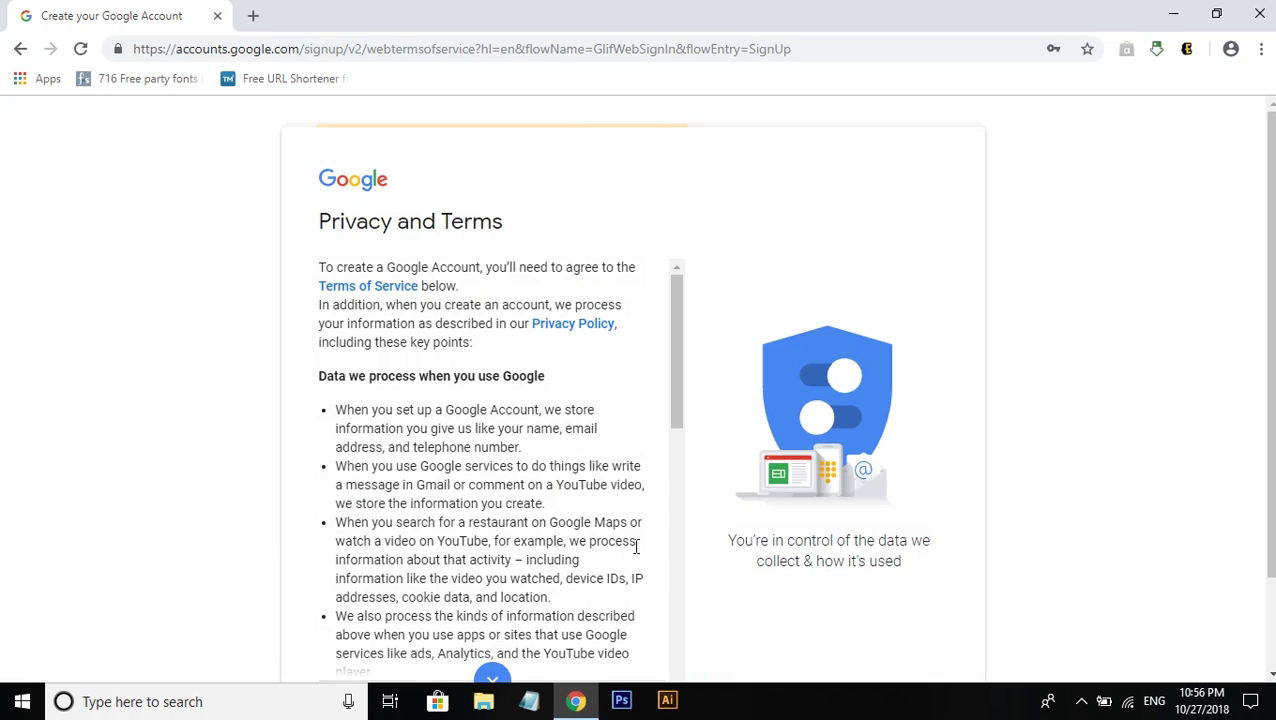
pyautogui.scroll(-2, 575, 520)
pyautogui.scroll(-3, 570, 516)
pyautogui.scroll(-3, 593, 515)
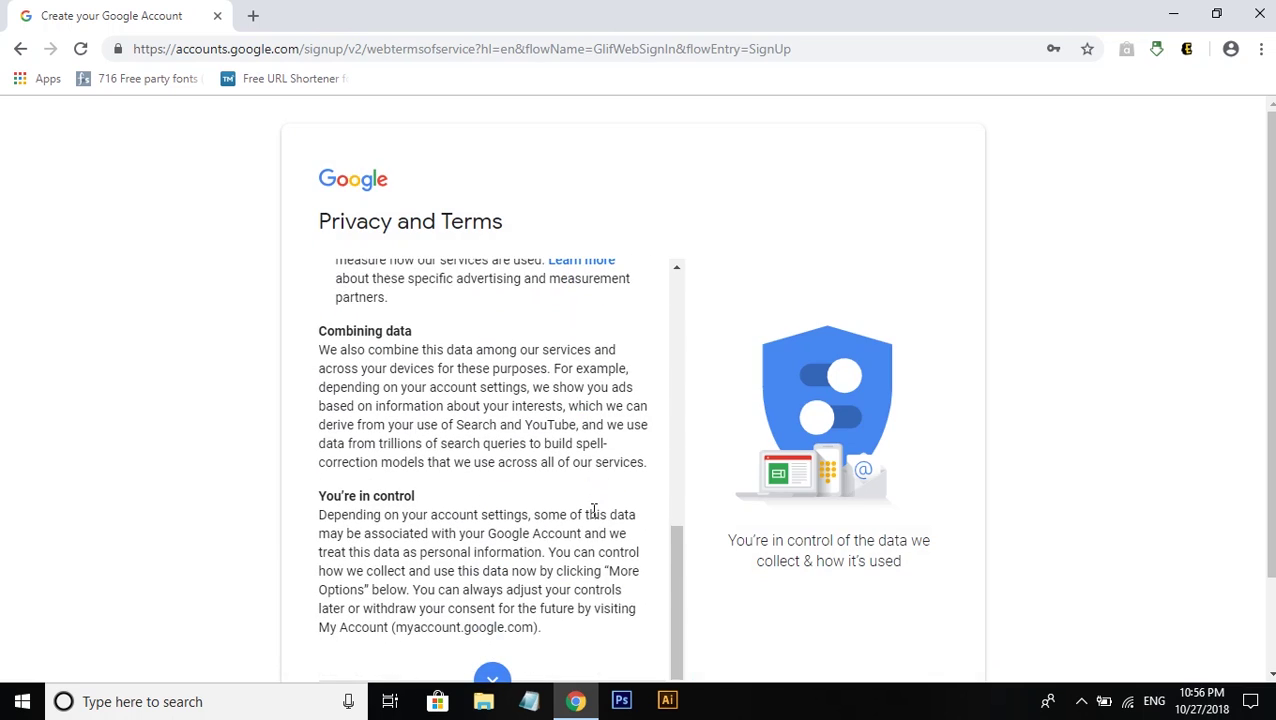
pyautogui.scroll(-2, 585, 460)
pyautogui.scroll(-2, 685, 591)
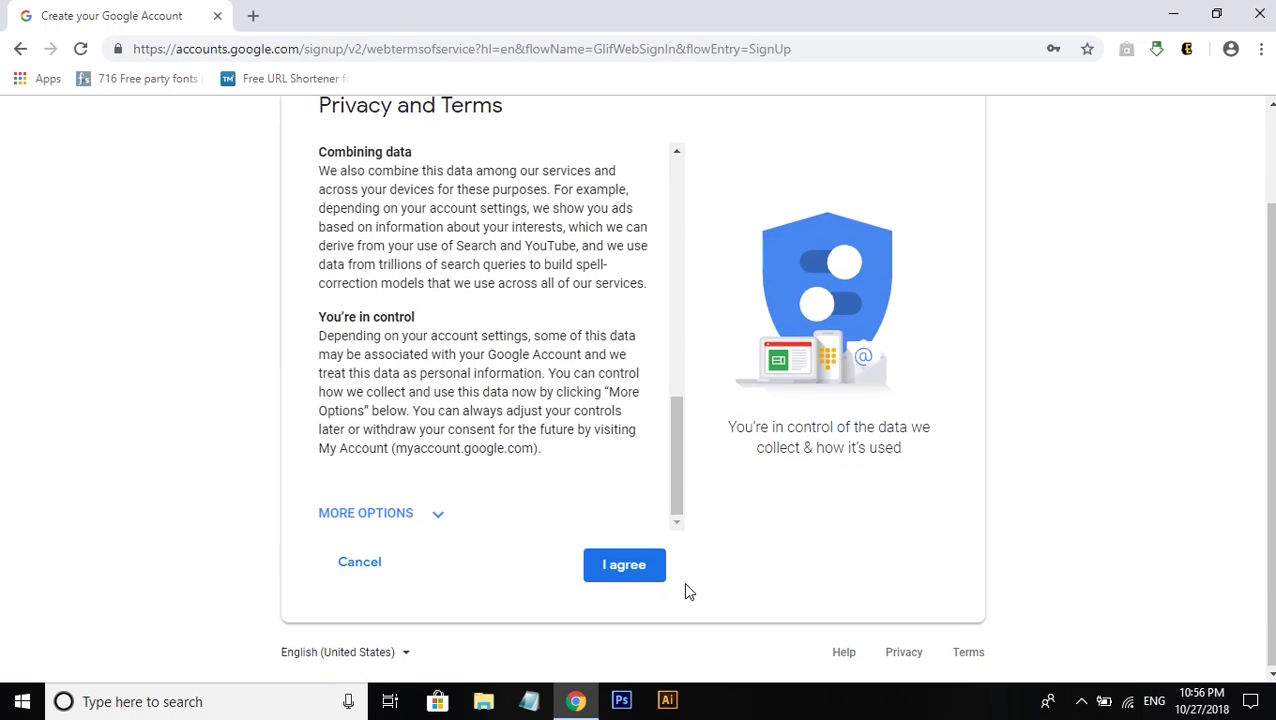
pyautogui.click(633, 568)
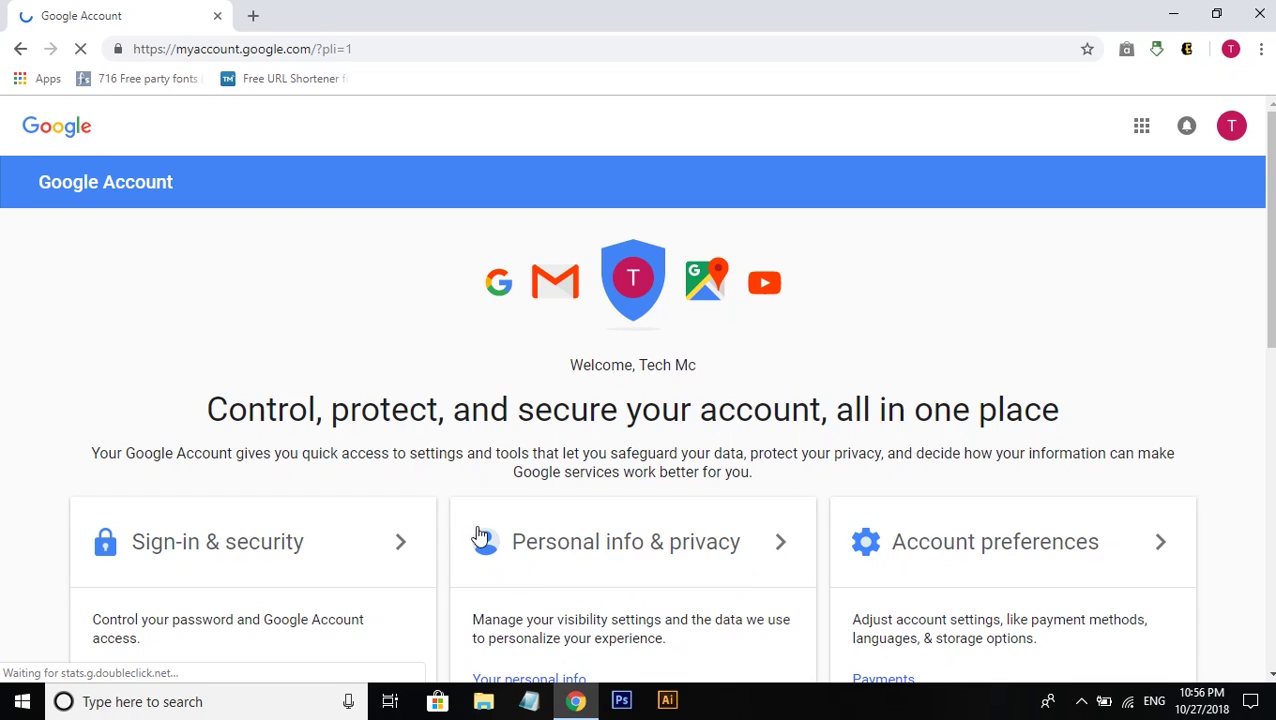
# Scroll down and back up through the new Google Account welcome page
pyautogui.scroll(-3, 577, 532)
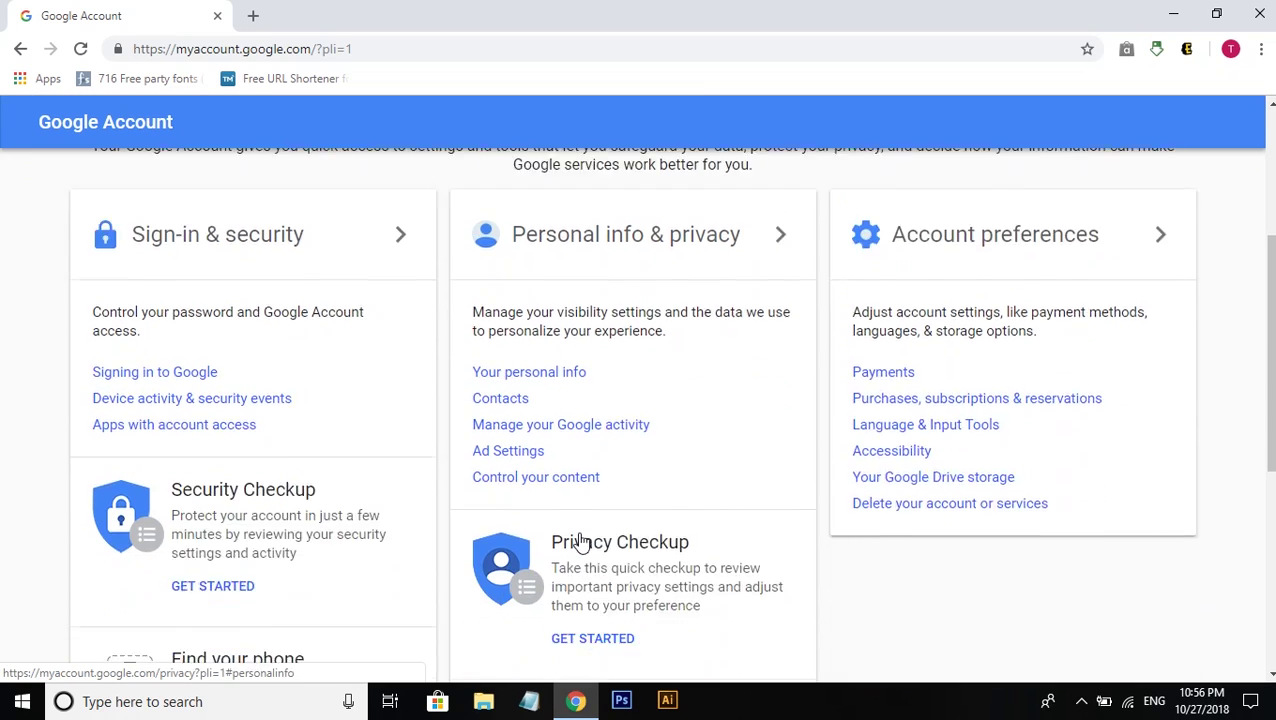
pyautogui.scroll(-2, 580, 540)
pyautogui.scroll(-1, 582, 546)
pyautogui.scroll(-1, 582, 546)
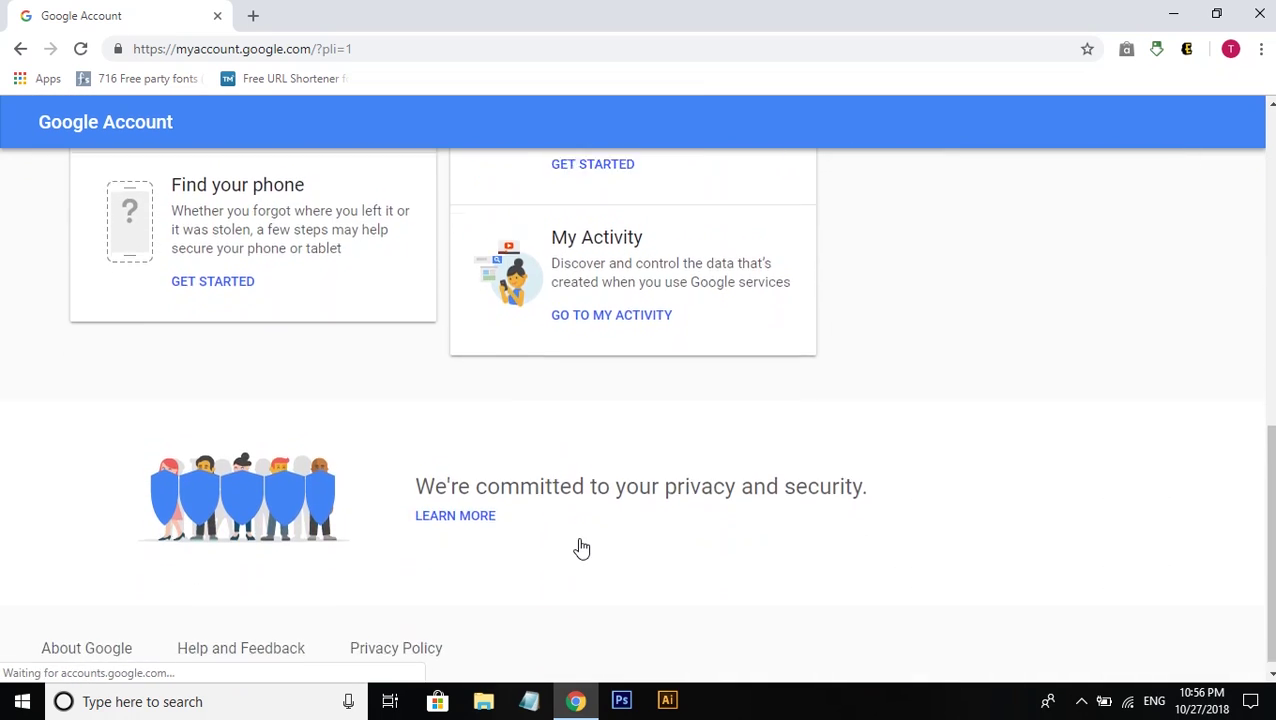
pyautogui.scroll(4, 582, 546)
pyautogui.scroll(2, 582, 546)
pyautogui.scroll(2, 582, 546)
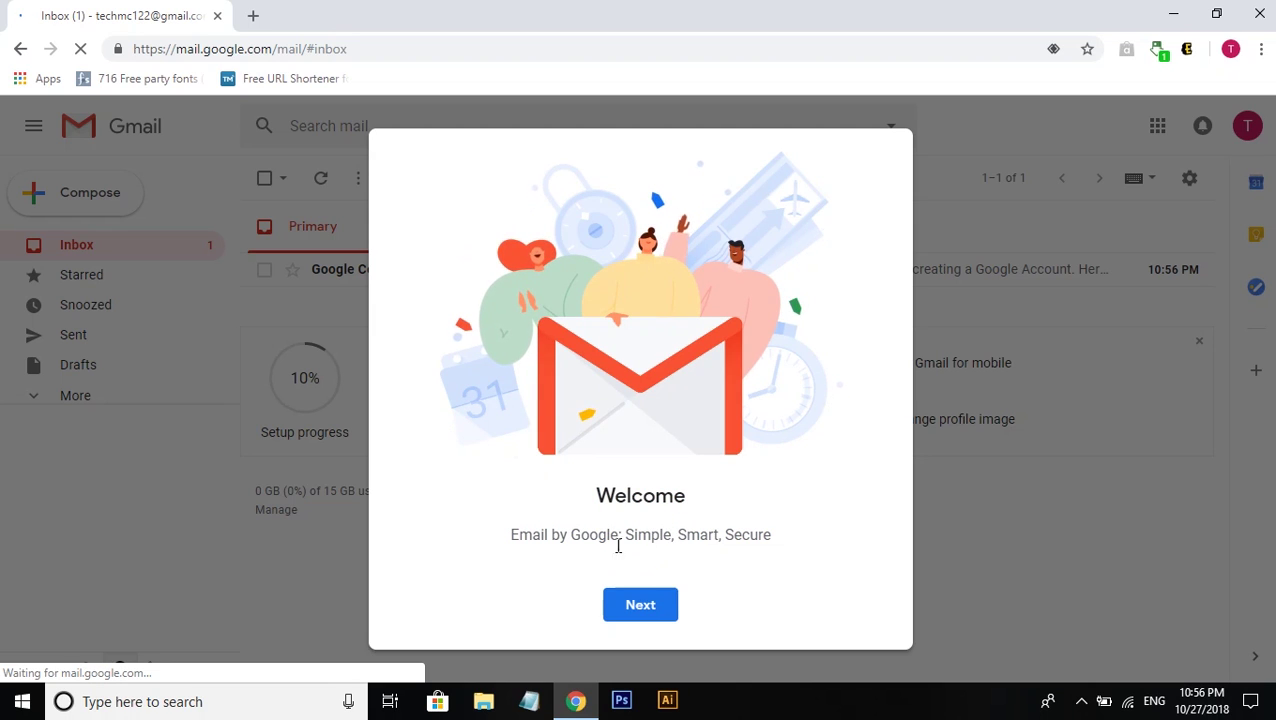
# Preview Comfortable and Compact inbox densities, then keep Default and close the Welcome dialog
pyautogui.click(650, 612)
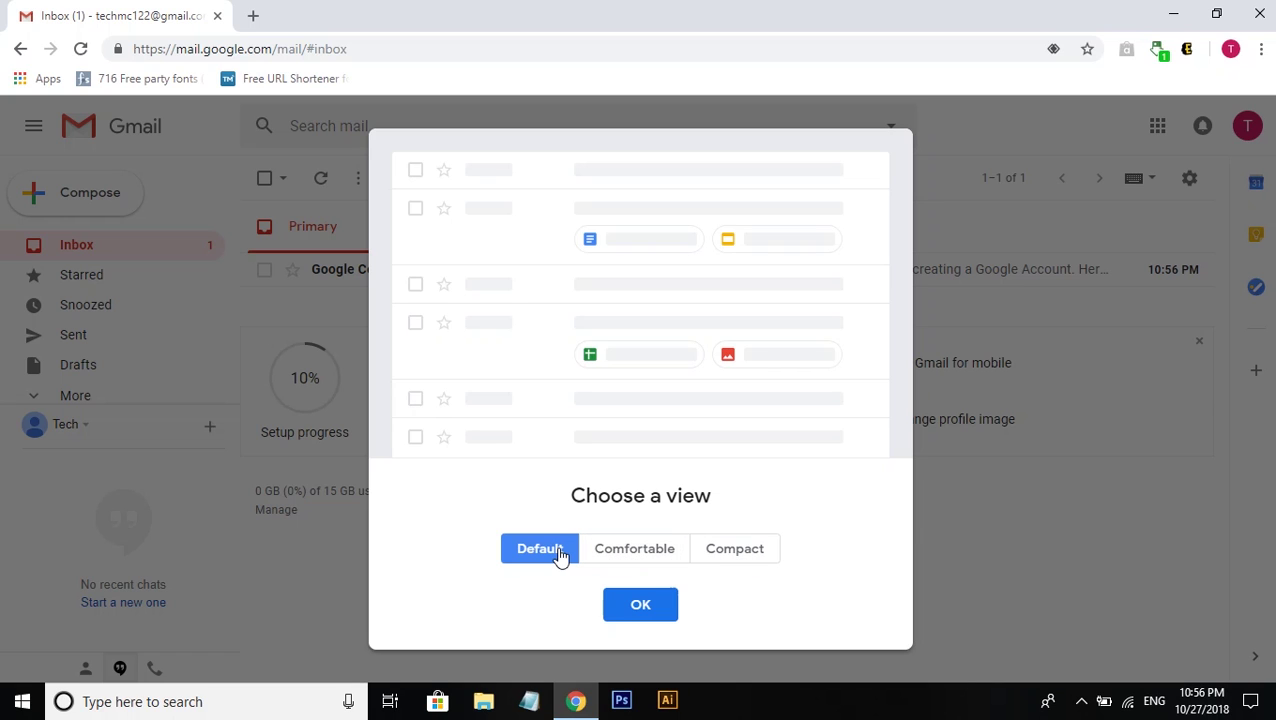
pyautogui.click(628, 556)
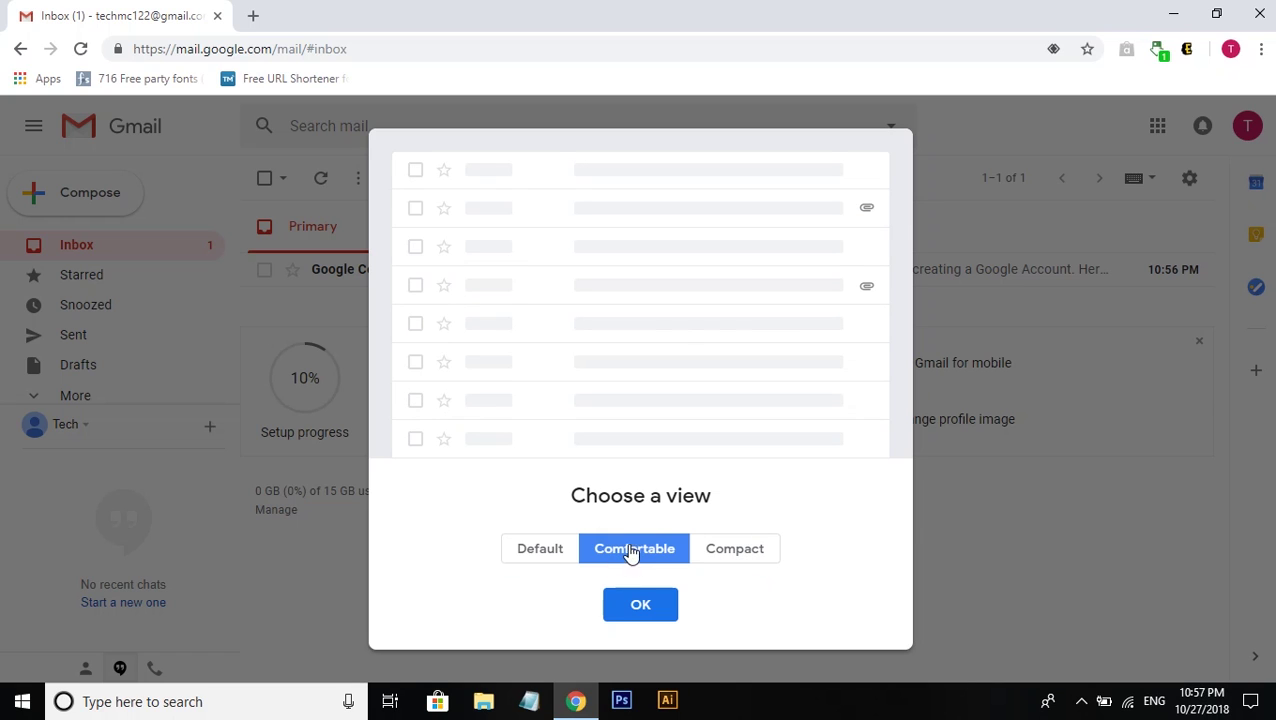
pyautogui.click(740, 557)
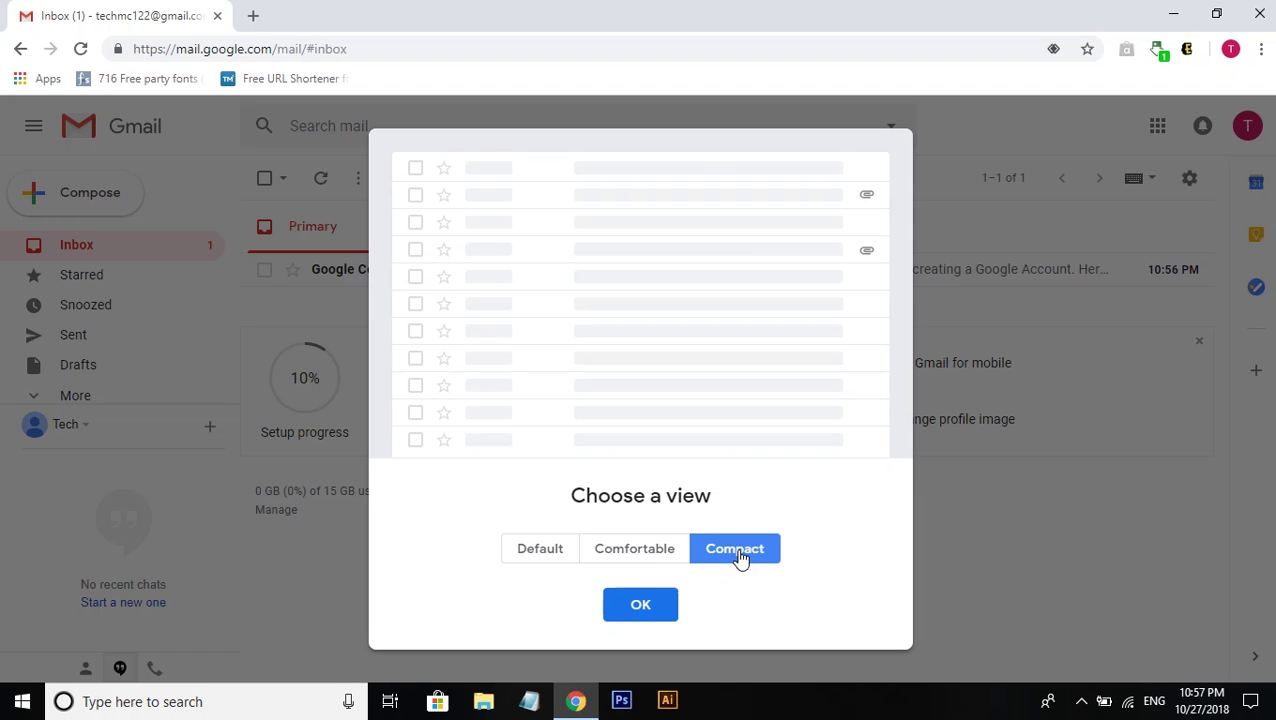
pyautogui.click(548, 550)
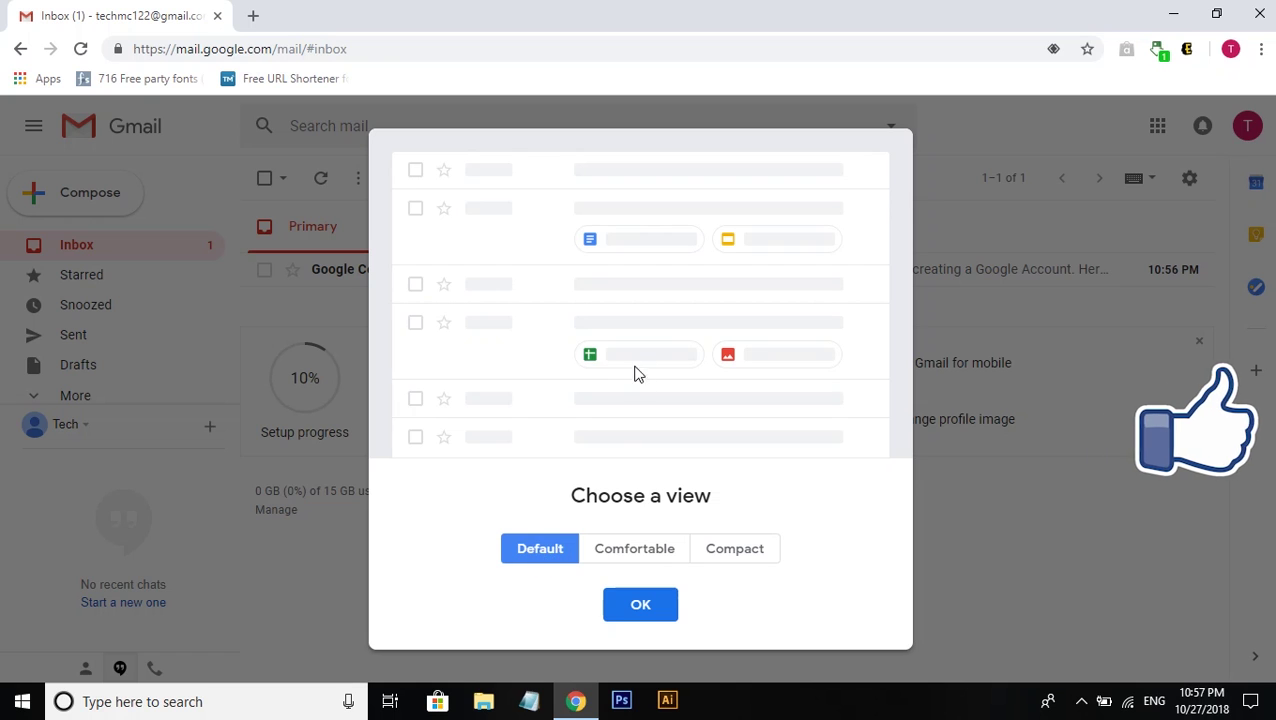
pyautogui.click(644, 607)
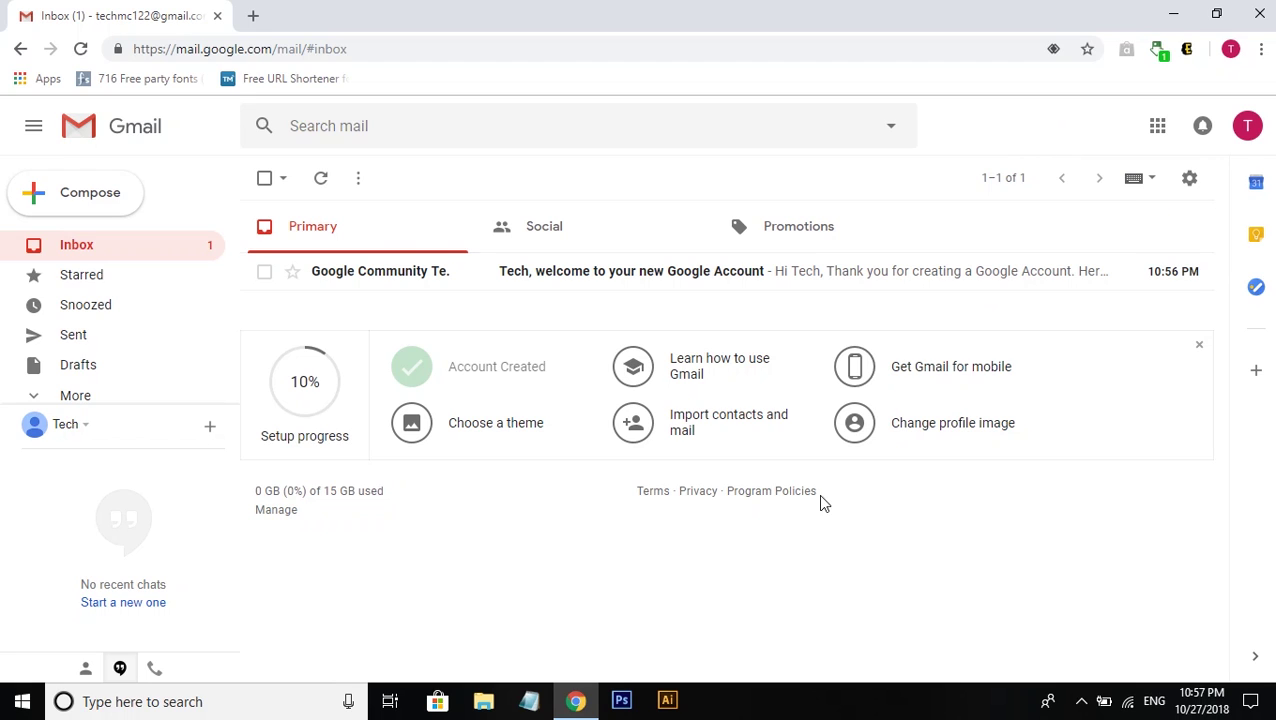
# Read the Google Community Team welcome email, return to the inbox, and bring up Google apps
pyautogui.click(568, 541)
pyautogui.click(392, 272)
pyautogui.scroll(-1, 455, 476)
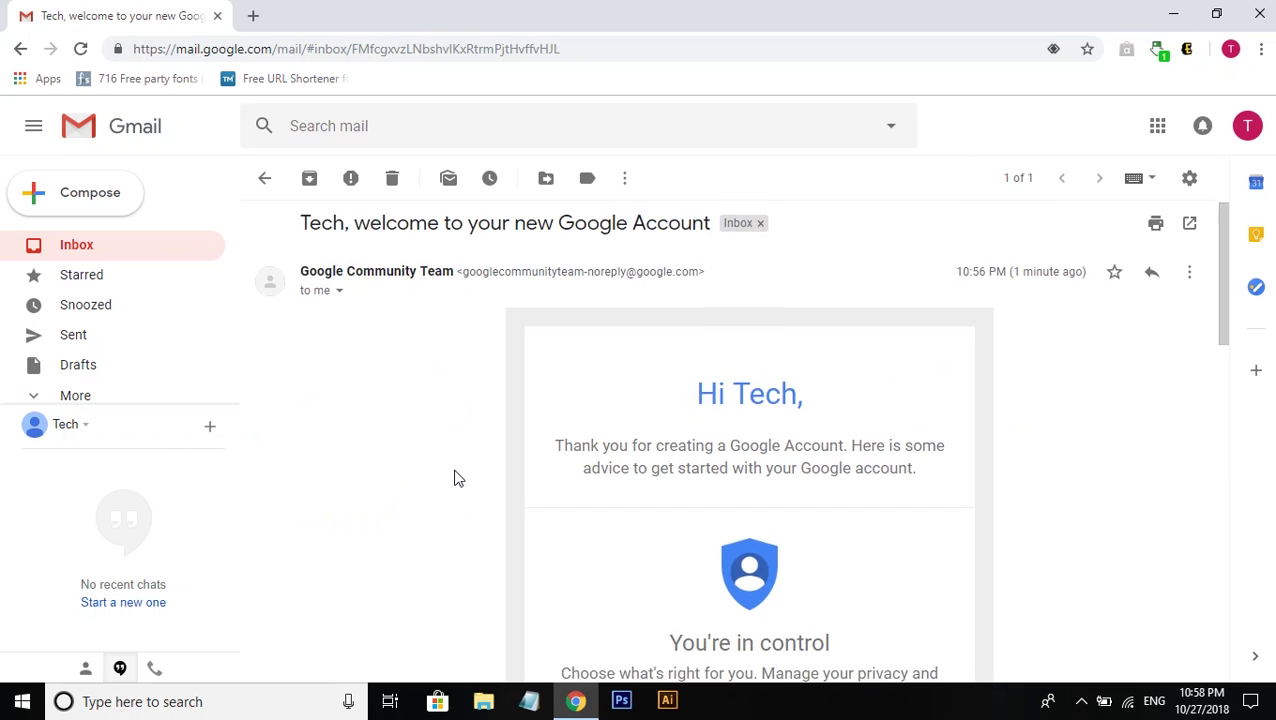
pyautogui.scroll(-4, 453, 478)
pyautogui.scroll(-2, 454, 479)
pyautogui.scroll(5, 455, 478)
pyautogui.scroll(2, 456, 477)
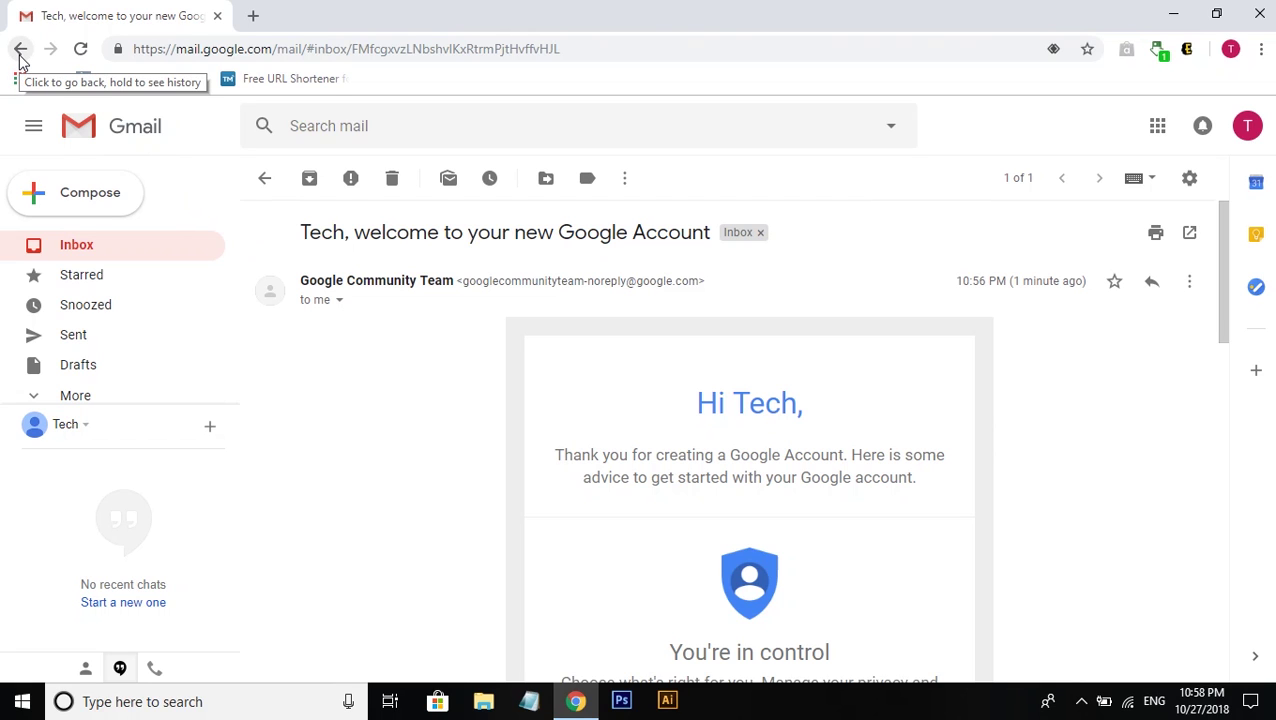
pyautogui.click(20, 49)
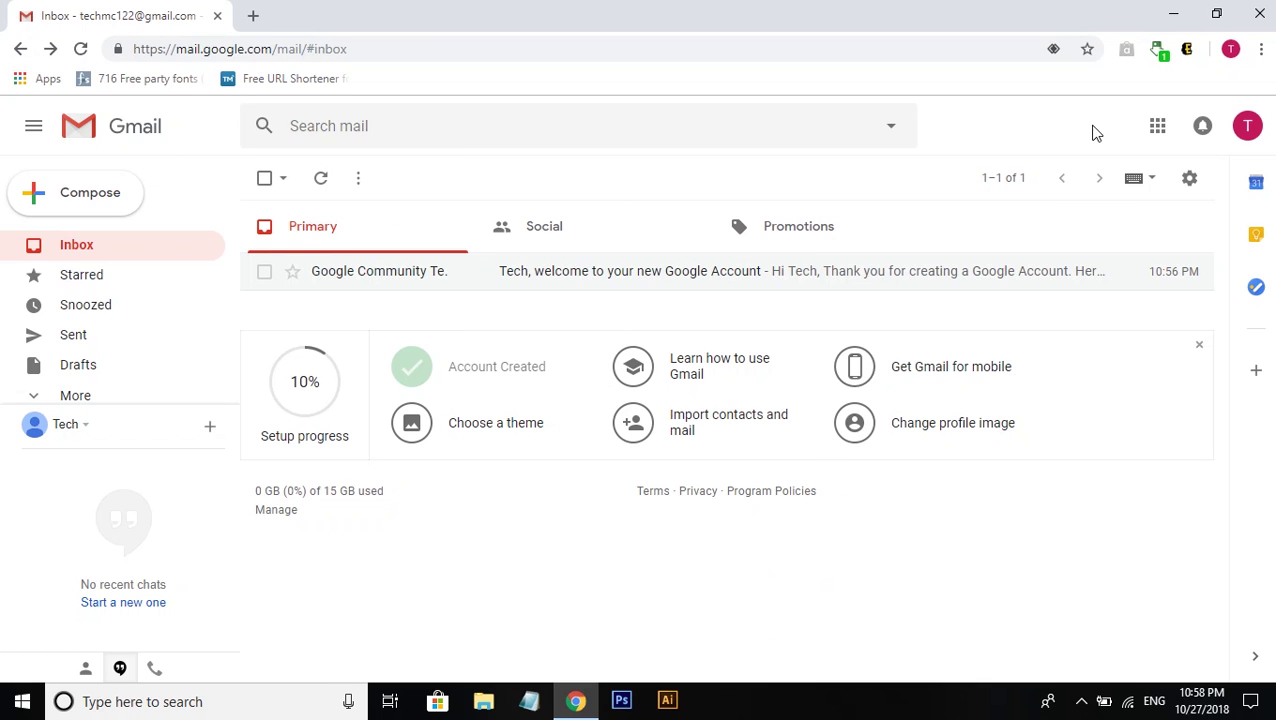
pyautogui.click(1157, 126)
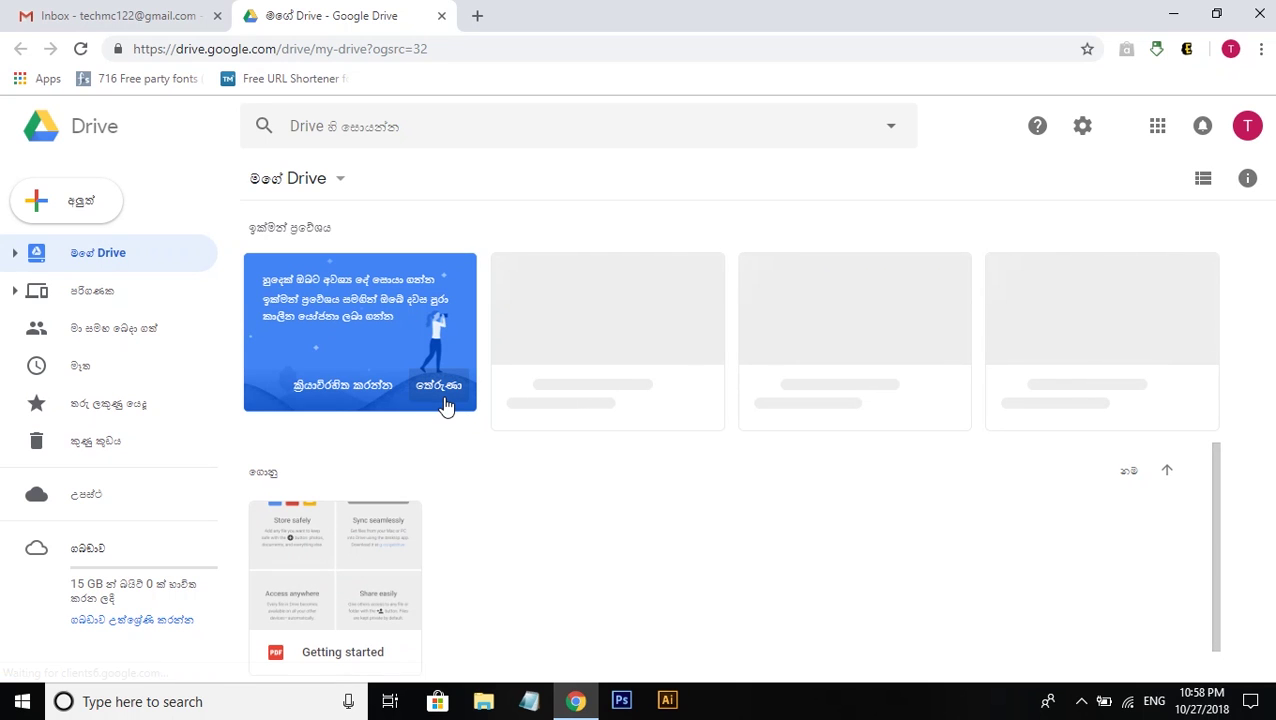
# Dismiss Drive's quick access card, finish the welcome tour into My Drive, then close the Drive tab
pyautogui.click(445, 399)
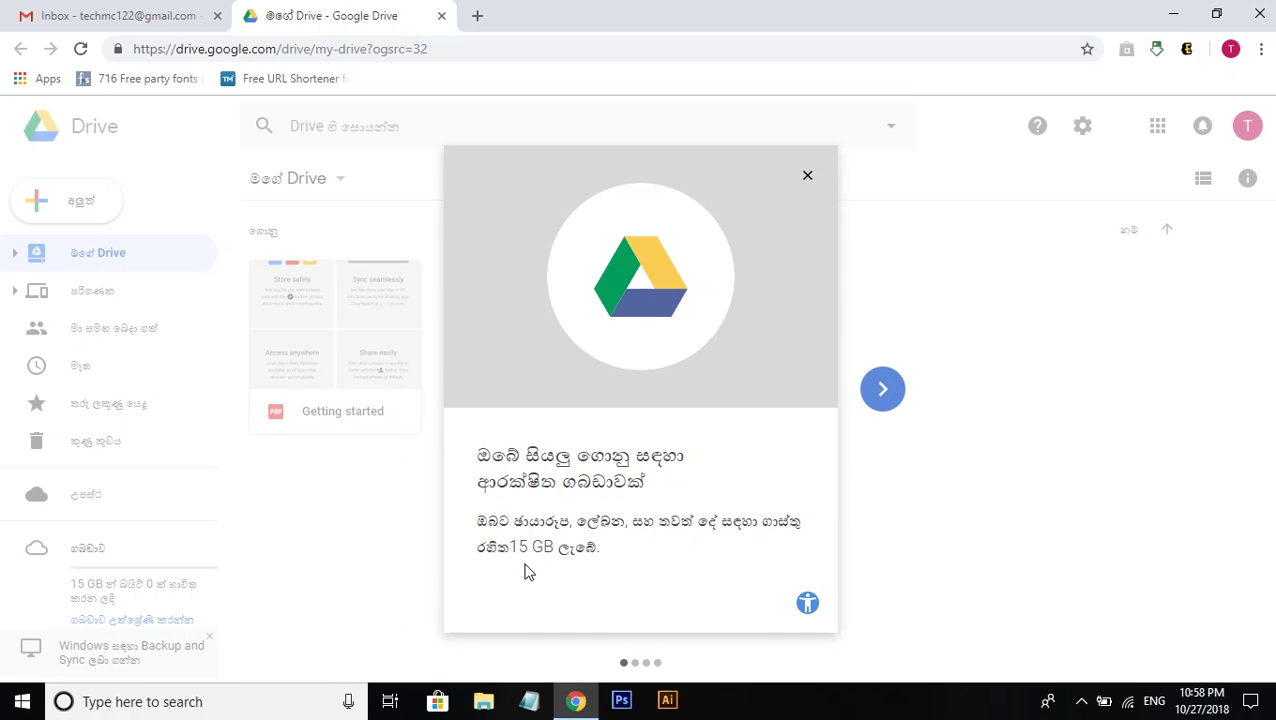
pyautogui.click(882, 390)
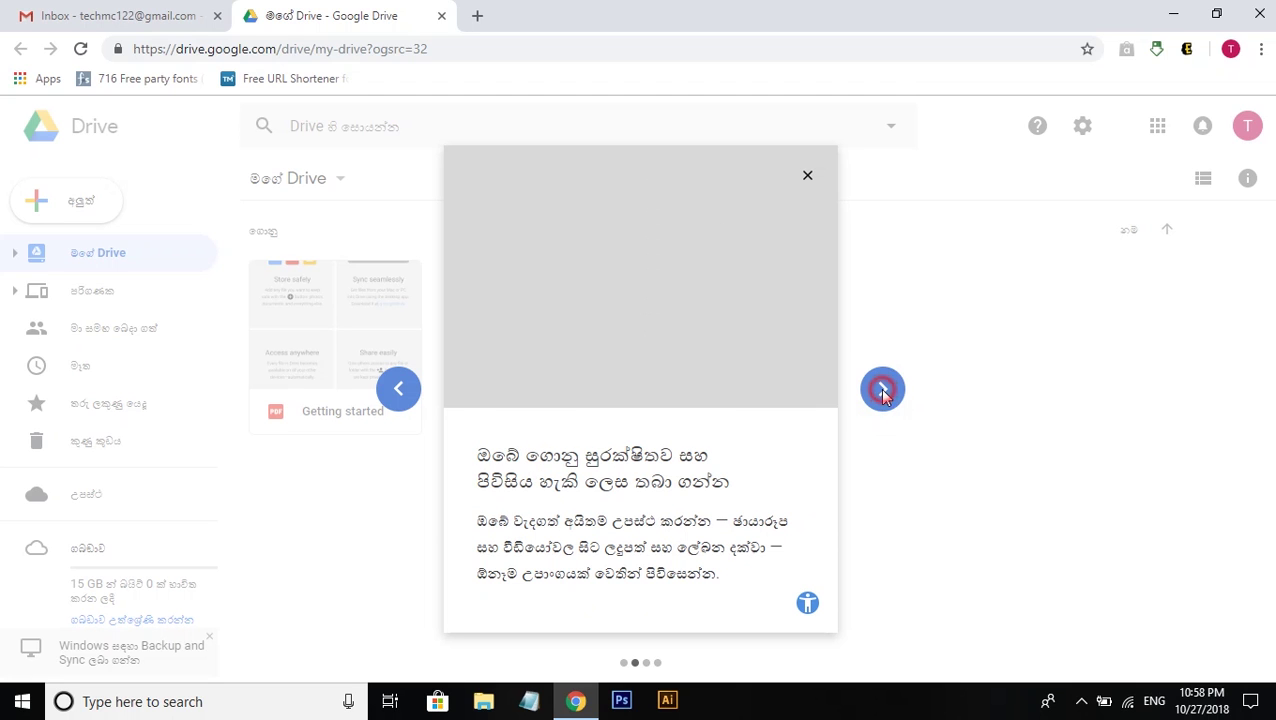
pyautogui.click(882, 390)
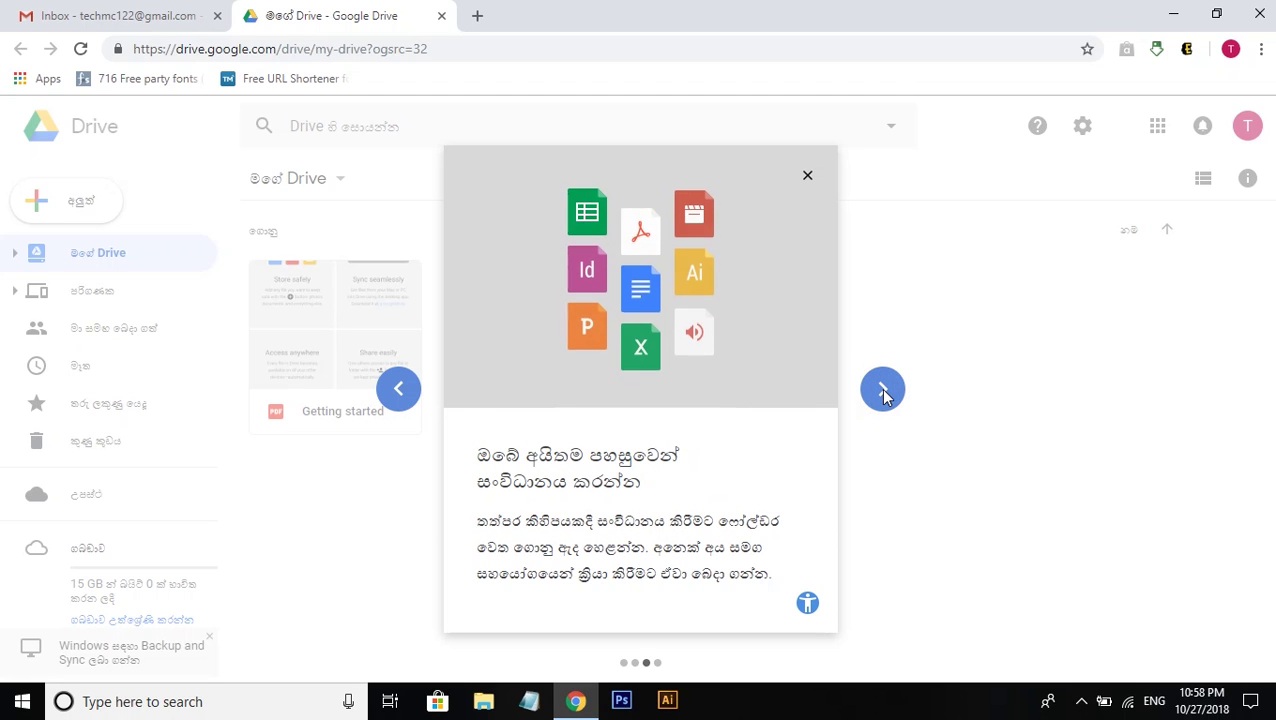
pyautogui.click(882, 390)
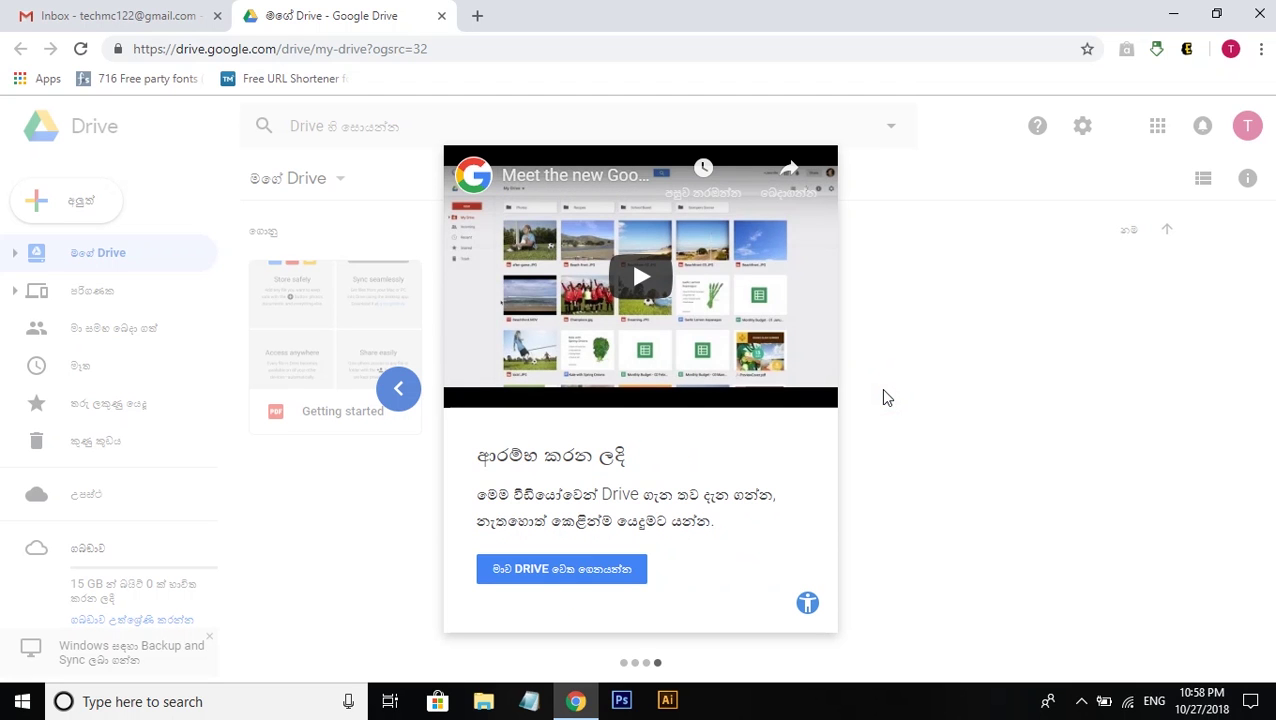
pyautogui.click(585, 572)
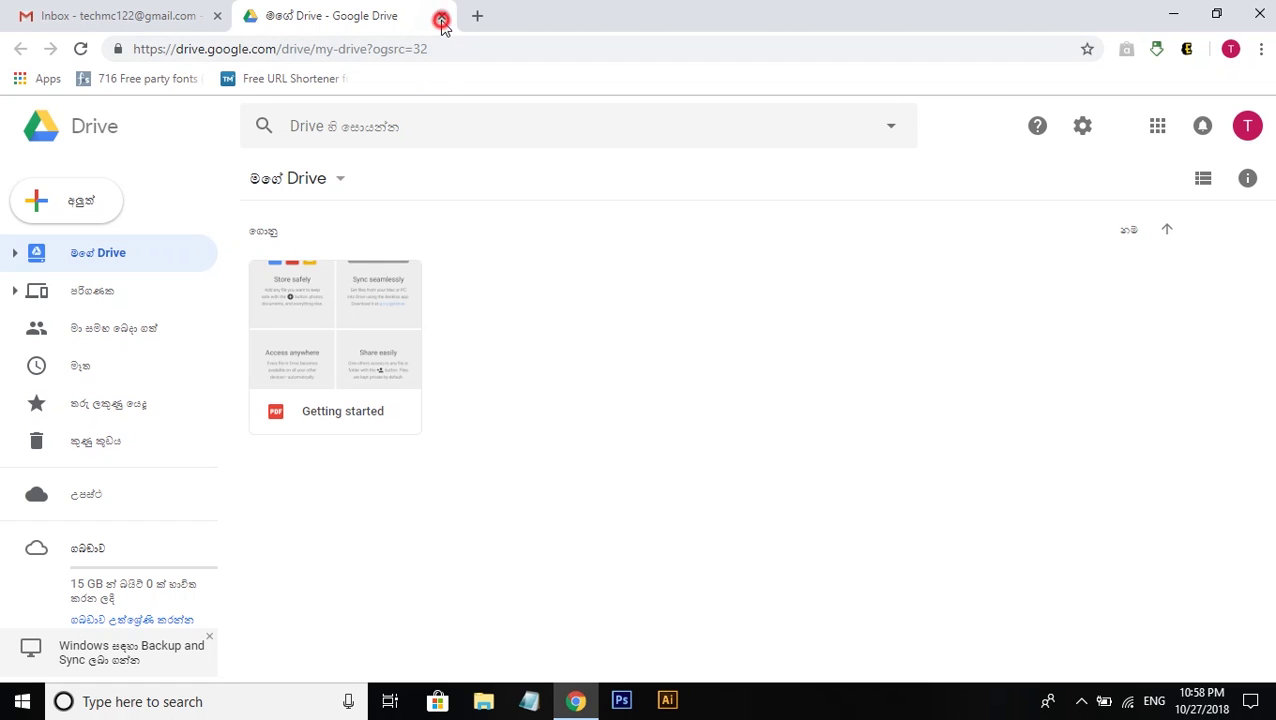
pyautogui.click(441, 17)
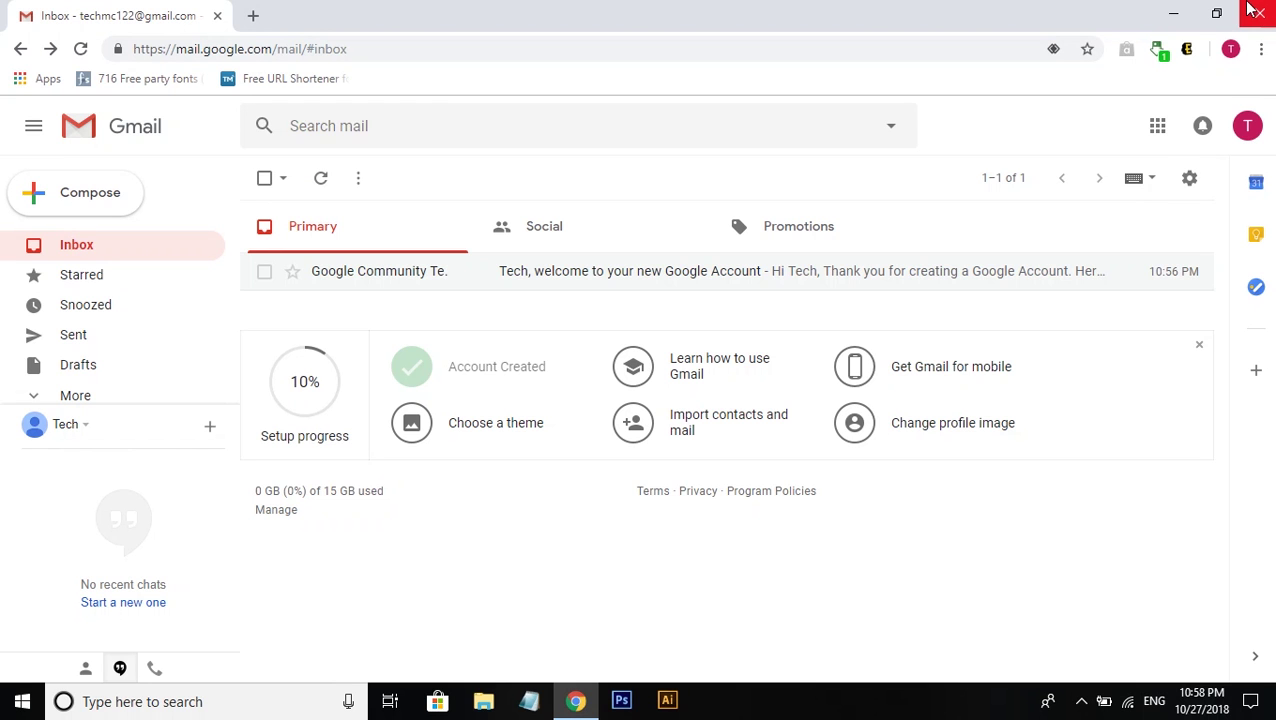
# Minimize the Chrome window to reveal the Windows desktop
pyautogui.click(1172, 12)
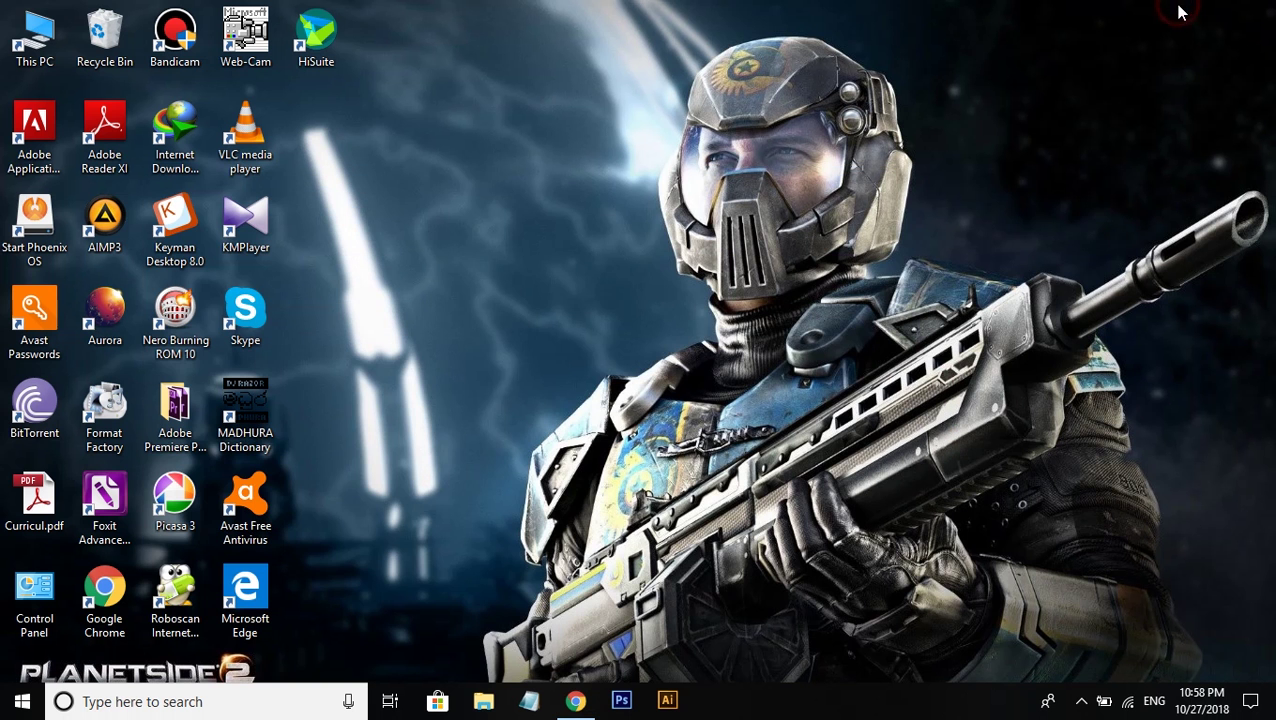